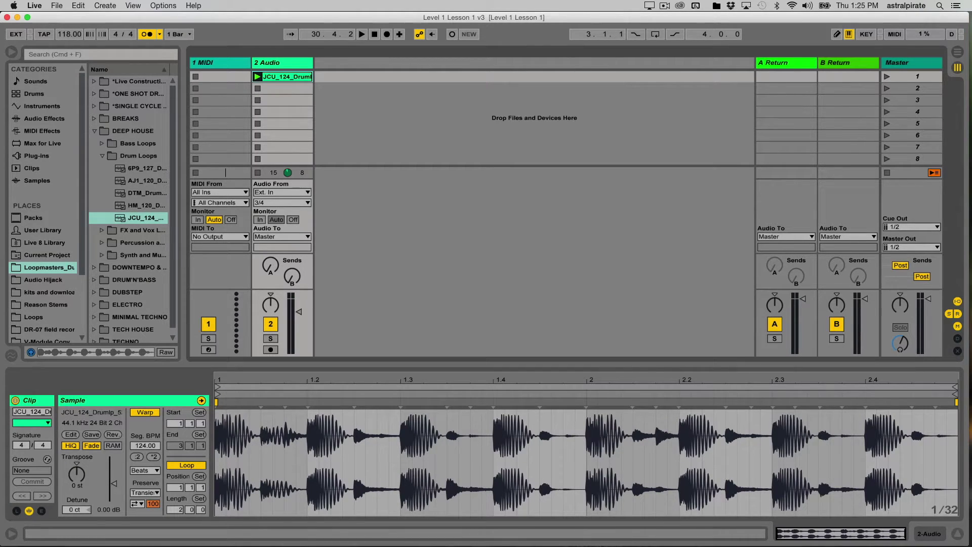
Look at the Arrangement View and return to the Session View.
key("Tab")
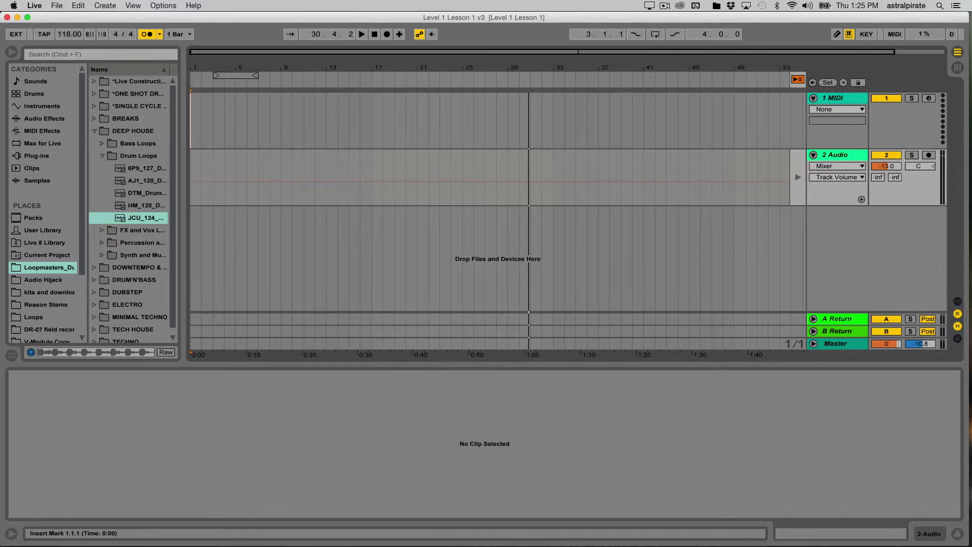
key("Tab")
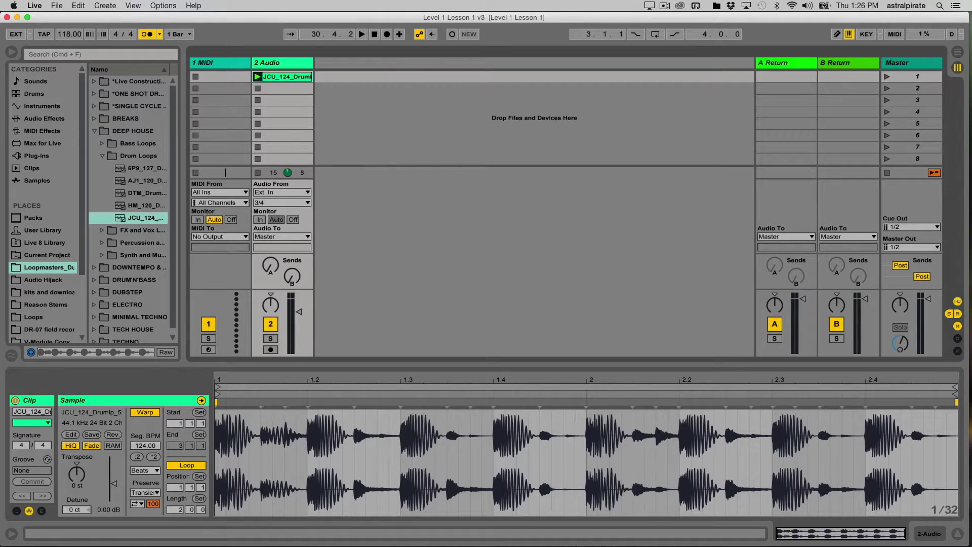
Preview the JCU_127 percussion loop from the DEEP HOUSE percussion folder and add it to a new audio track in the first scene.
left_click(102, 155)
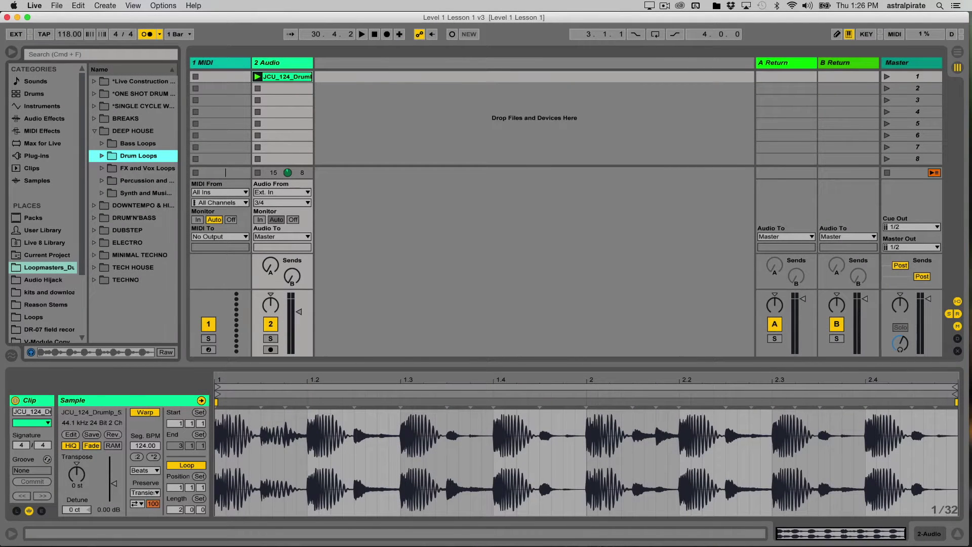
left_click(102, 181)
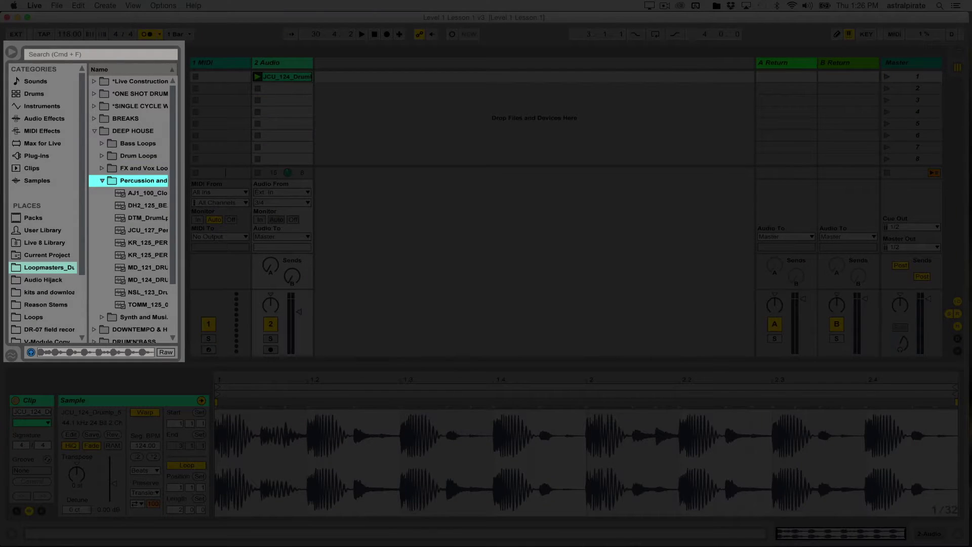
left_click(142, 230)
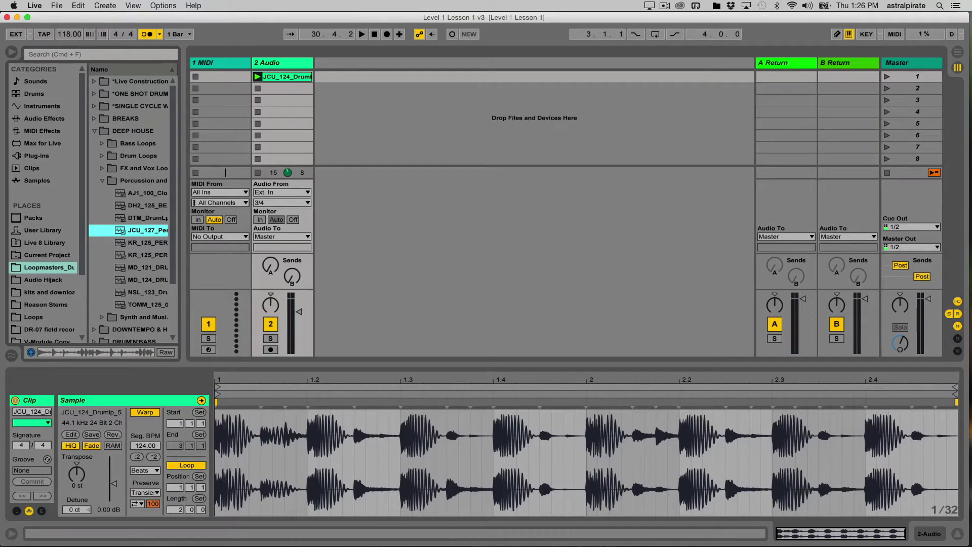
left_click_drag(147, 230, 340, 77)
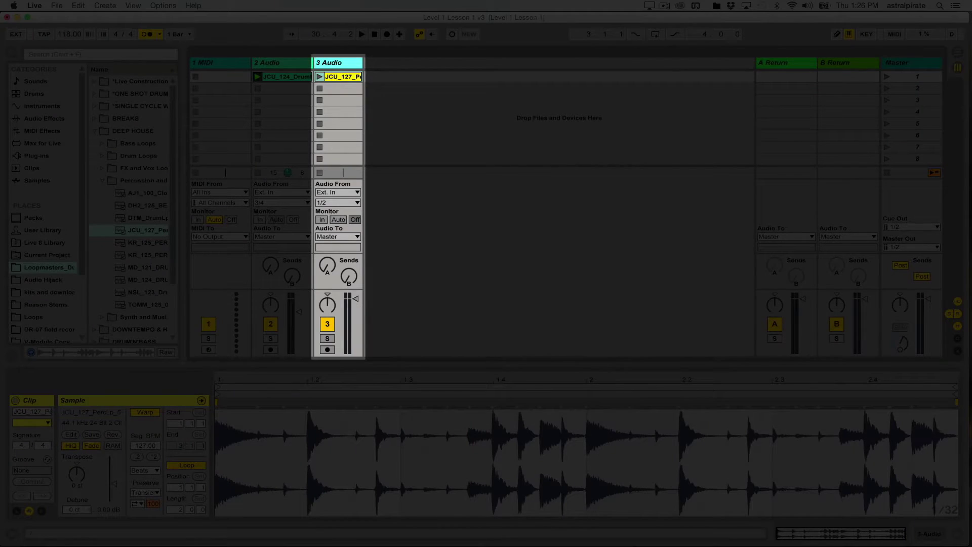
Compare the two clips' waveforms, start playback of the drum loop and launch the percussion clip alongside it.
left_click(343, 77)
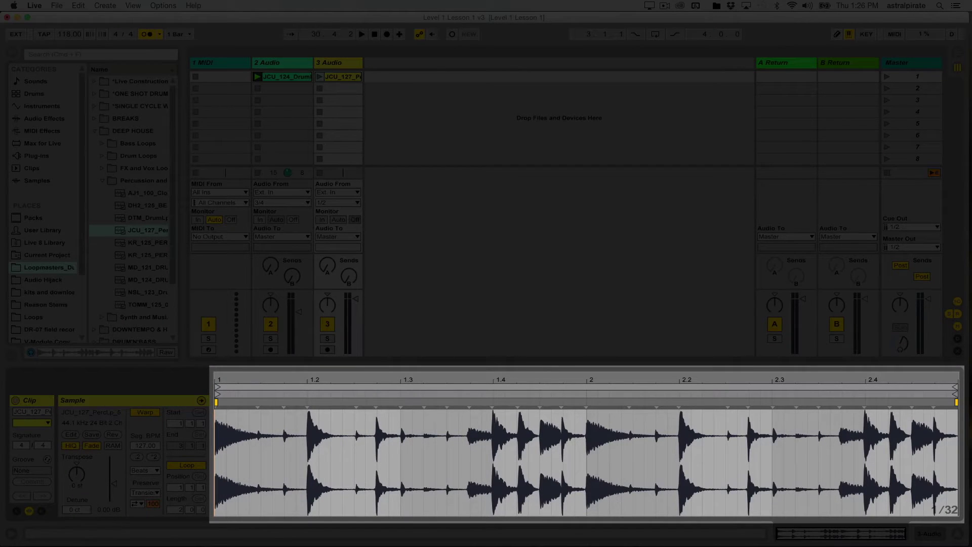
left_click(286, 77)
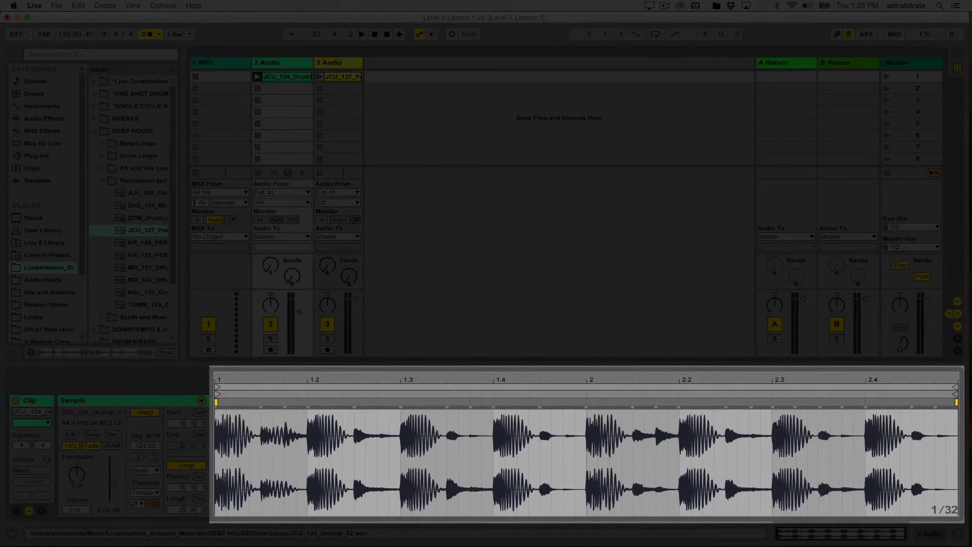
key("space")
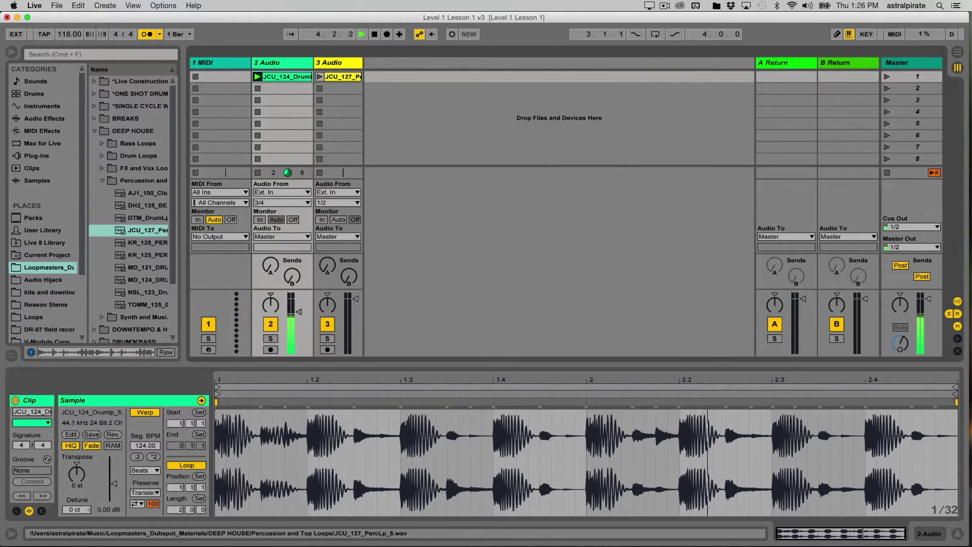
left_click(338, 76)
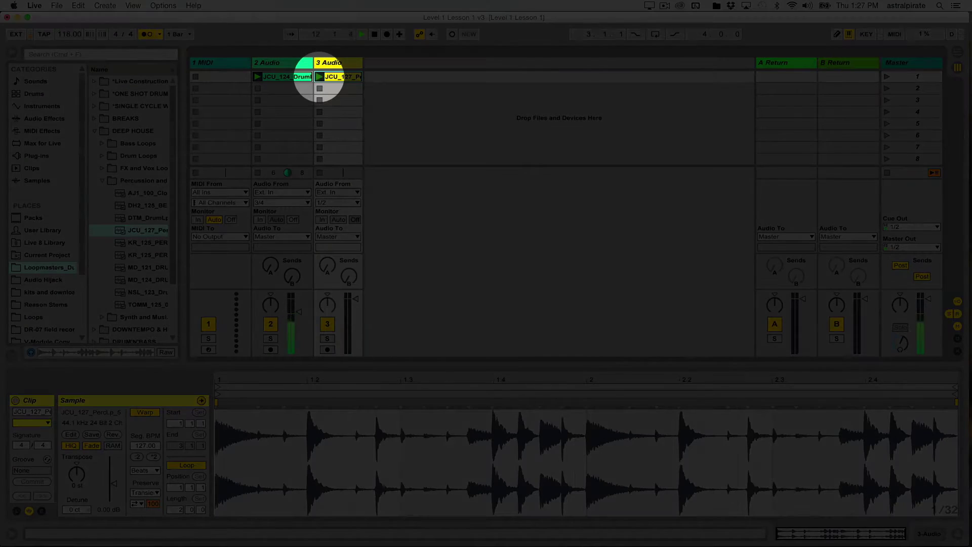
left_click(320, 77)
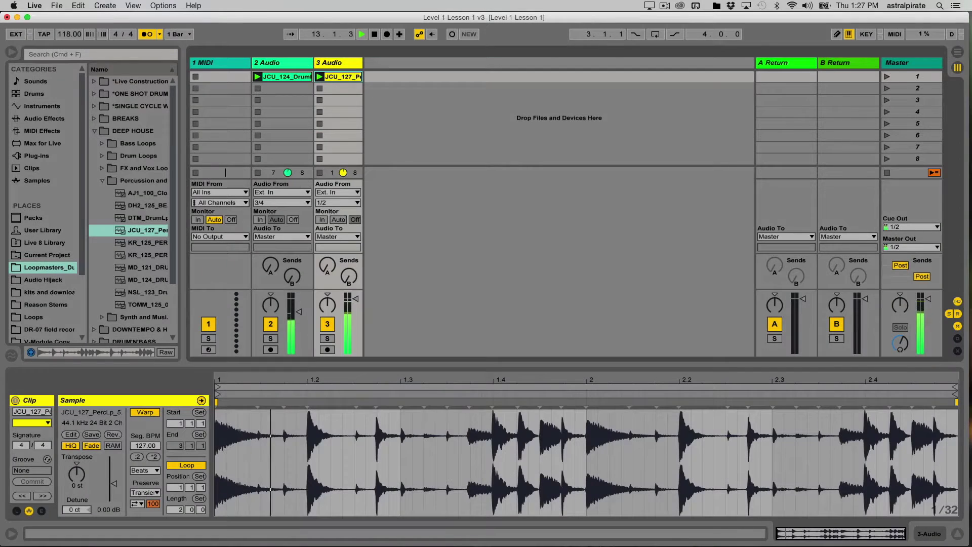
Lower the percussion track's volume to -16.0 dB and set the song tempo to 126 BPM, ending with playback stopped.
left_click_drag(356, 298, 356, 315)
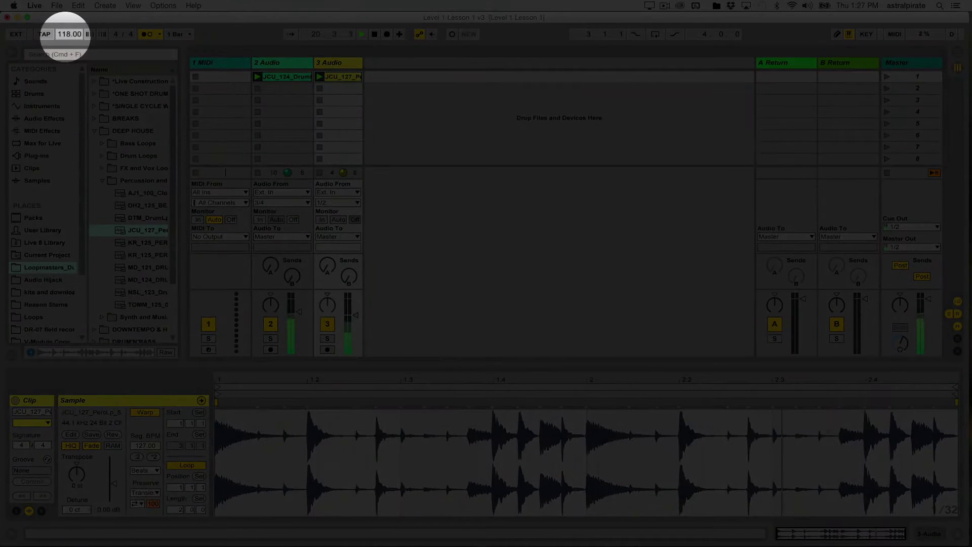
left_click_drag(69, 34, 70, 30)
key("space")
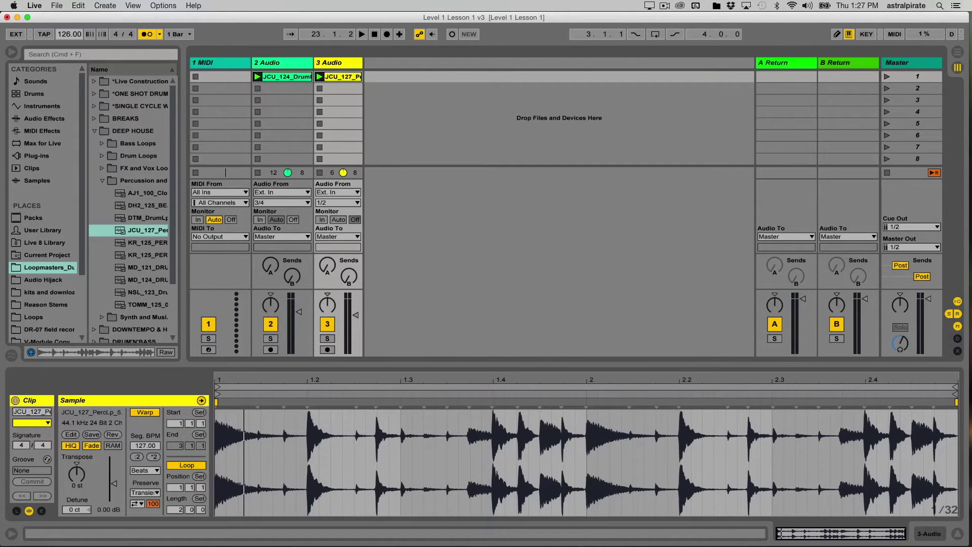
Stop the percussion clip on the 3 Audio track and compare the drum and percussion clips' waveforms and sample settings.
left_click(320, 112)
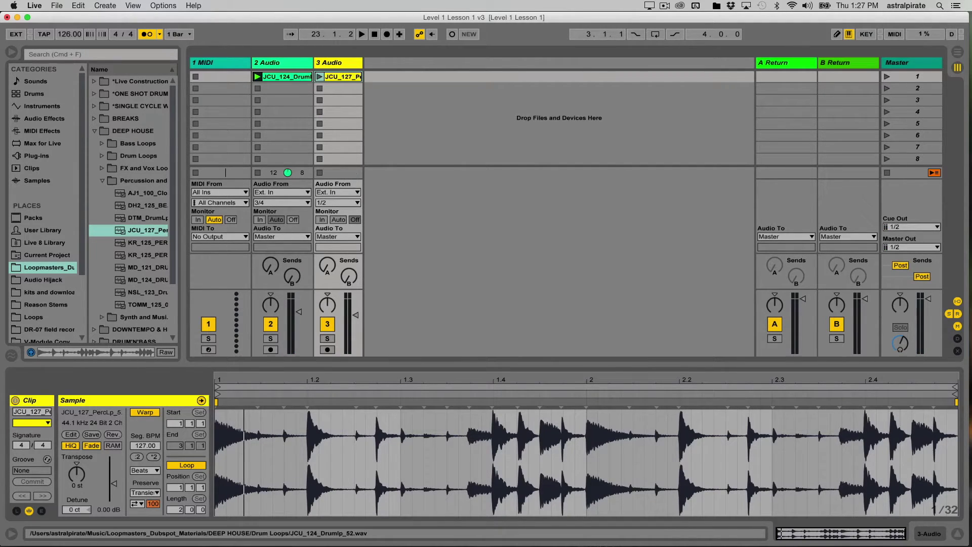
left_click(286, 77)
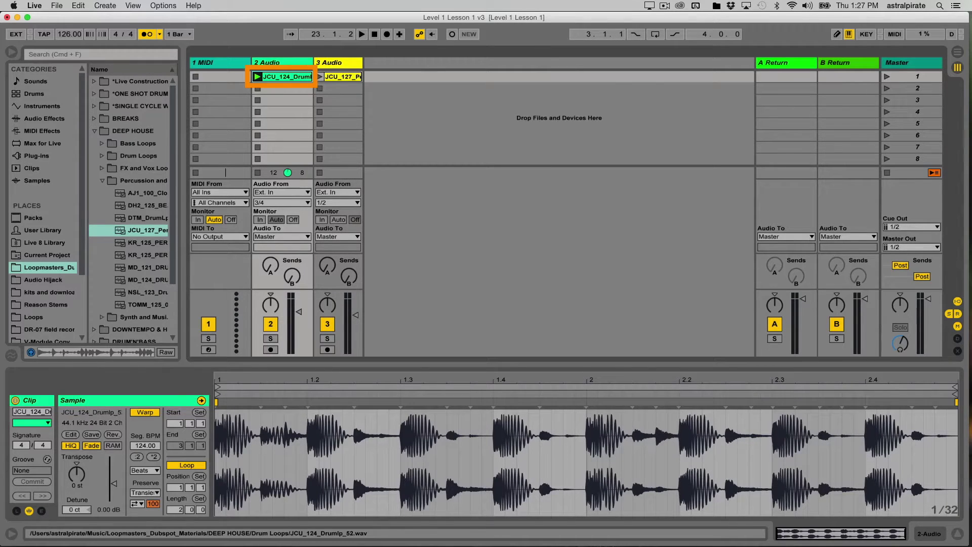
left_click(338, 77)
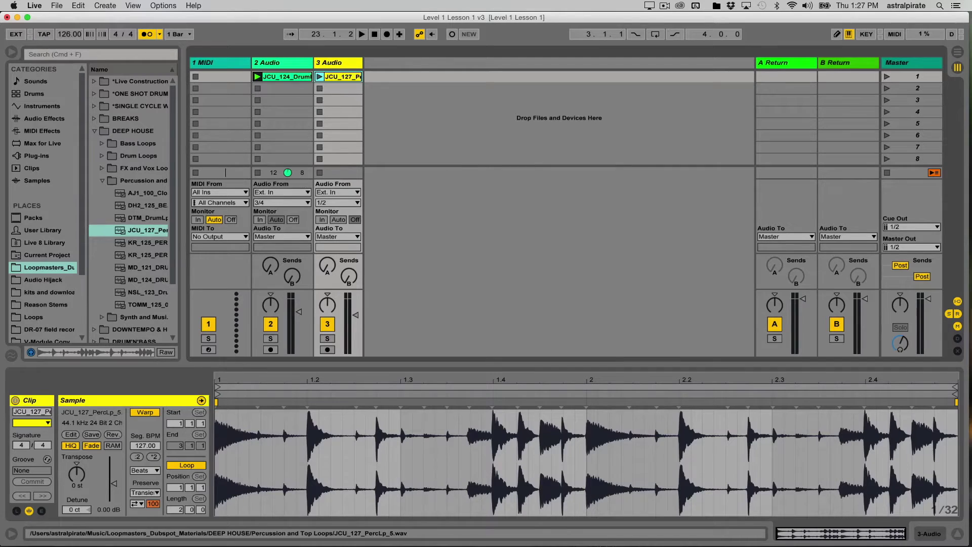
left_click(286, 77)
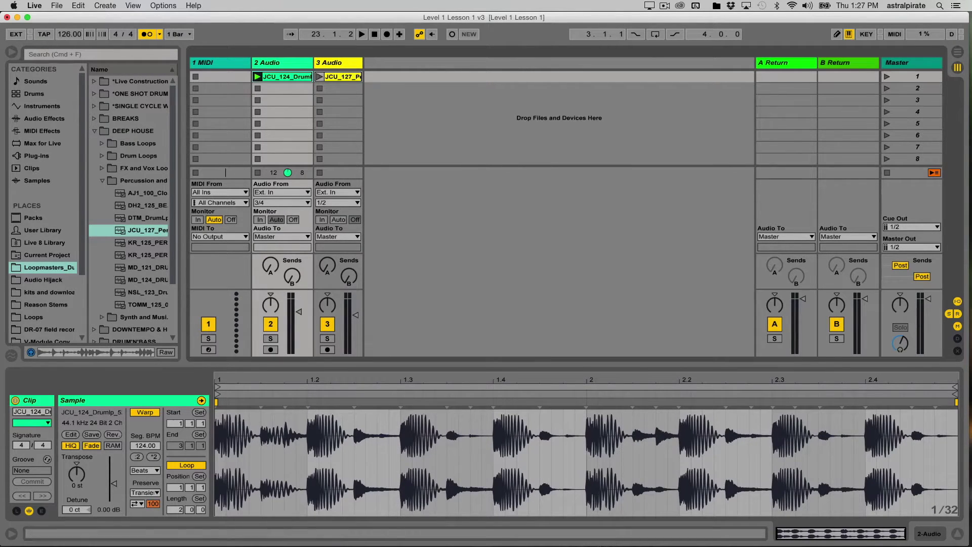
left_click(338, 77)
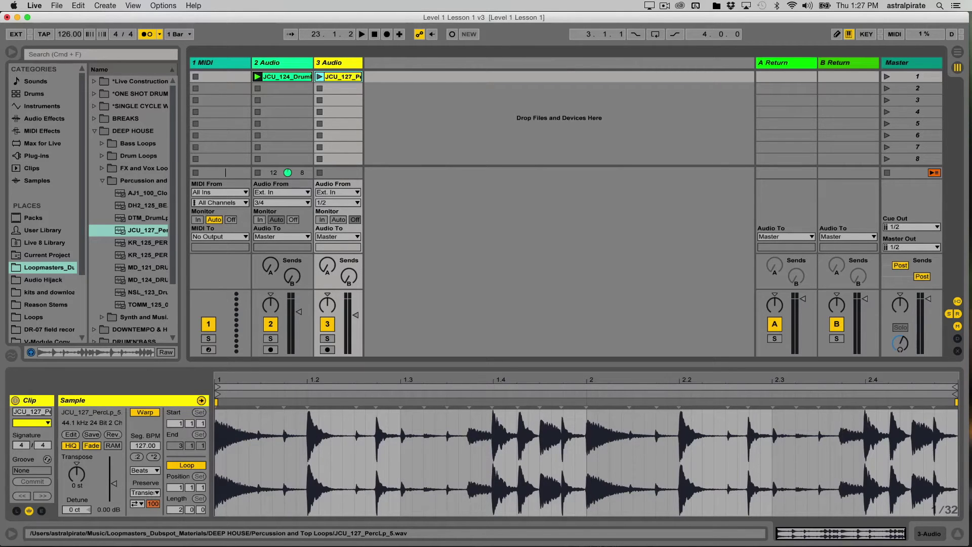
left_click(287, 77)
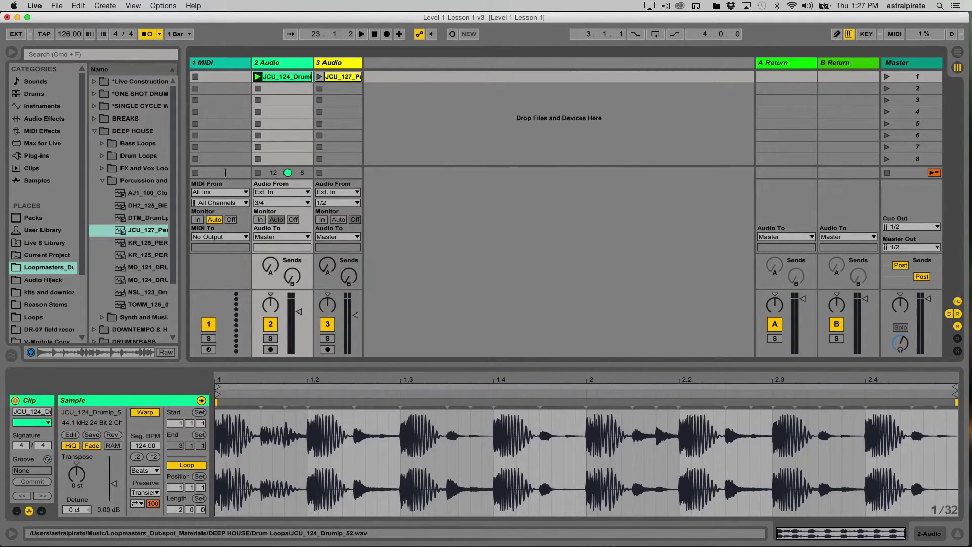
left_click(338, 77)
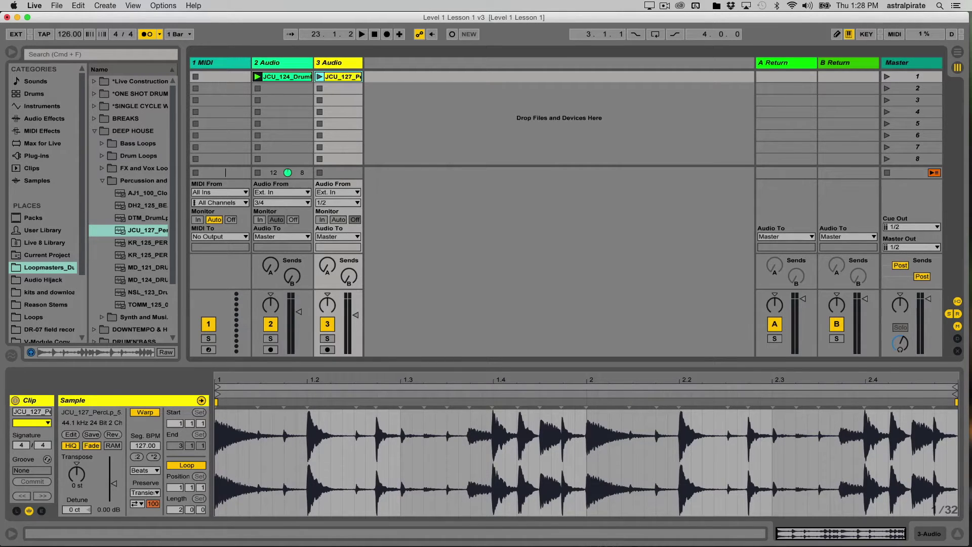
Compare the track layout in the Arrangement View with the clip slots in the Session View, ending in the Session View.
key("Tab")
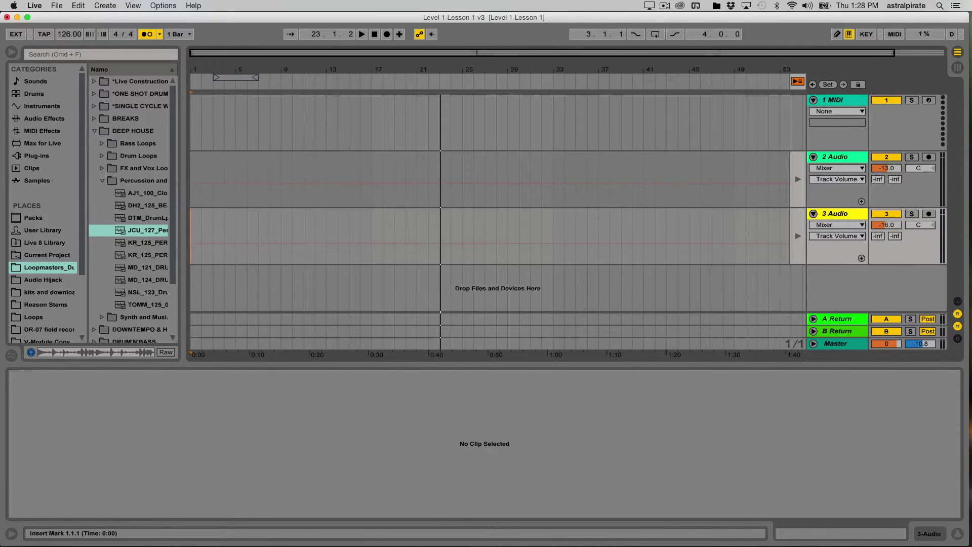
key("Tab")
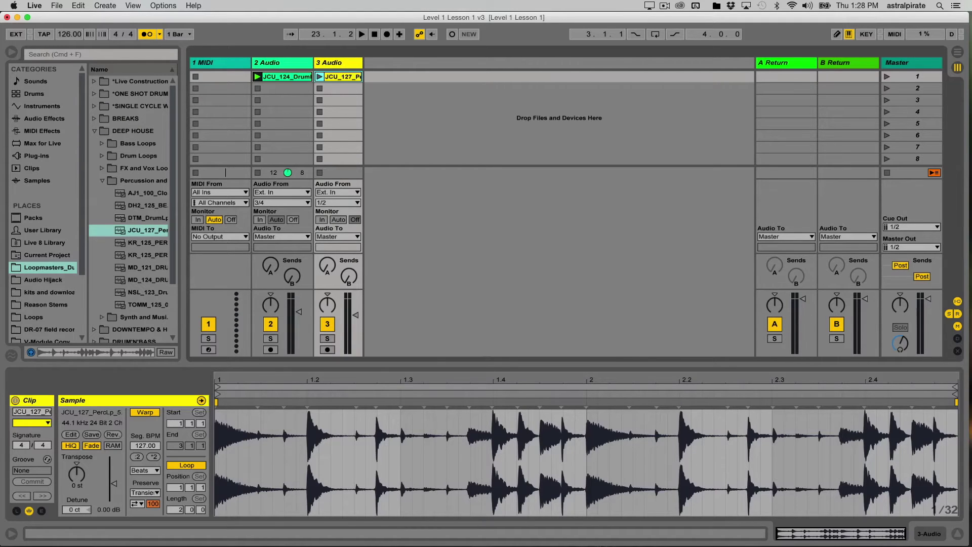
key("Tab")
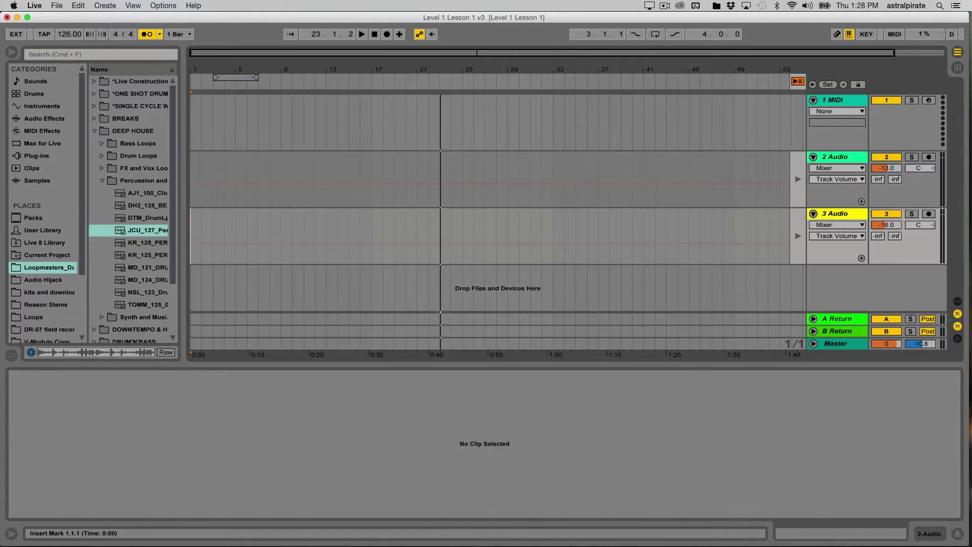
key("Tab")
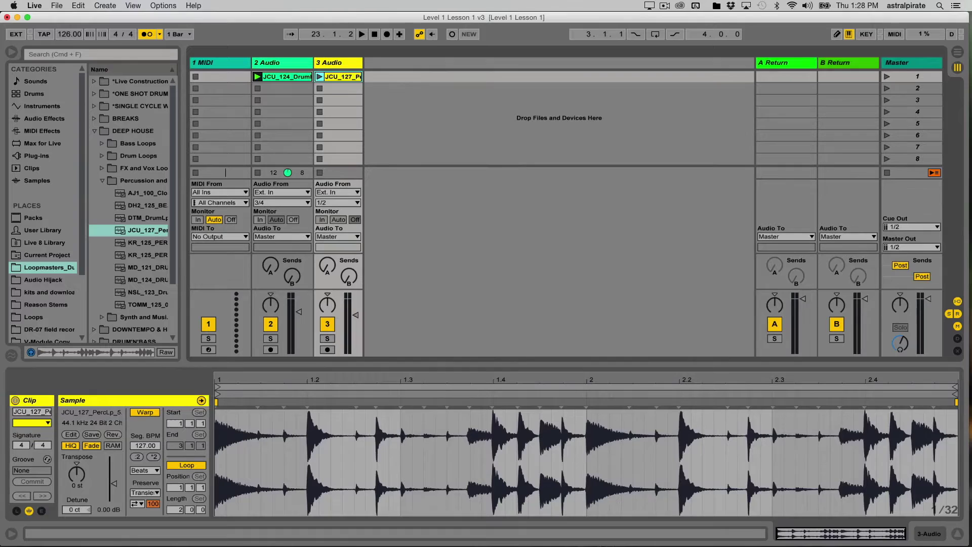
key("space")
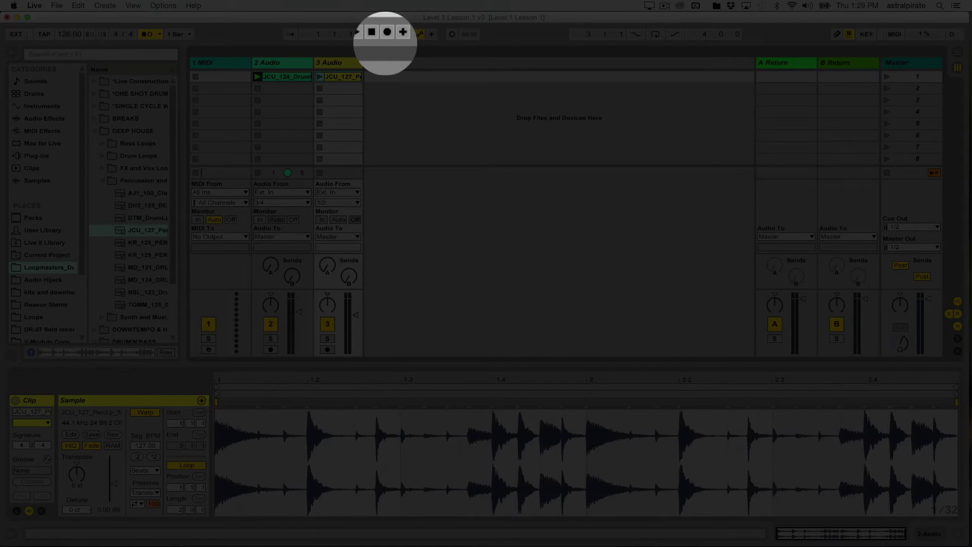
key("Tab")
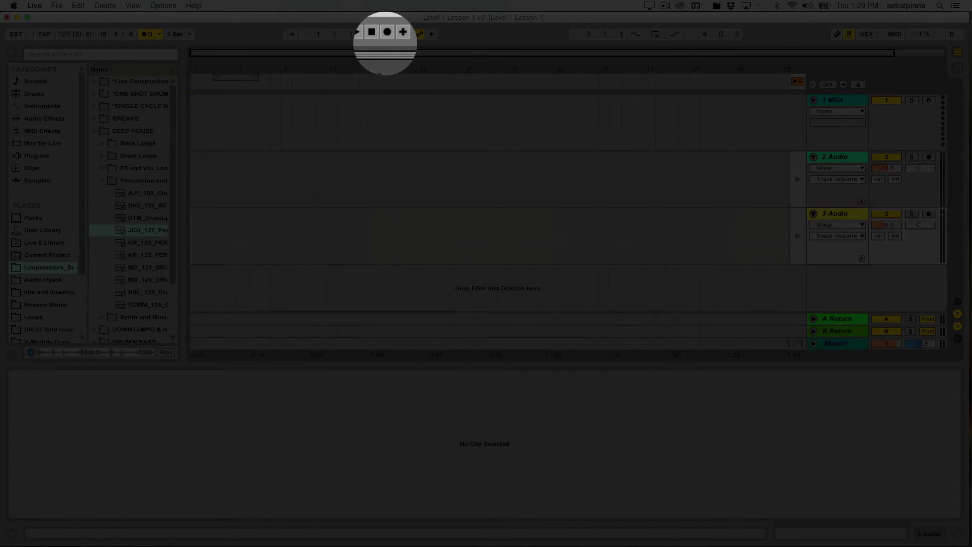
key("Tab")
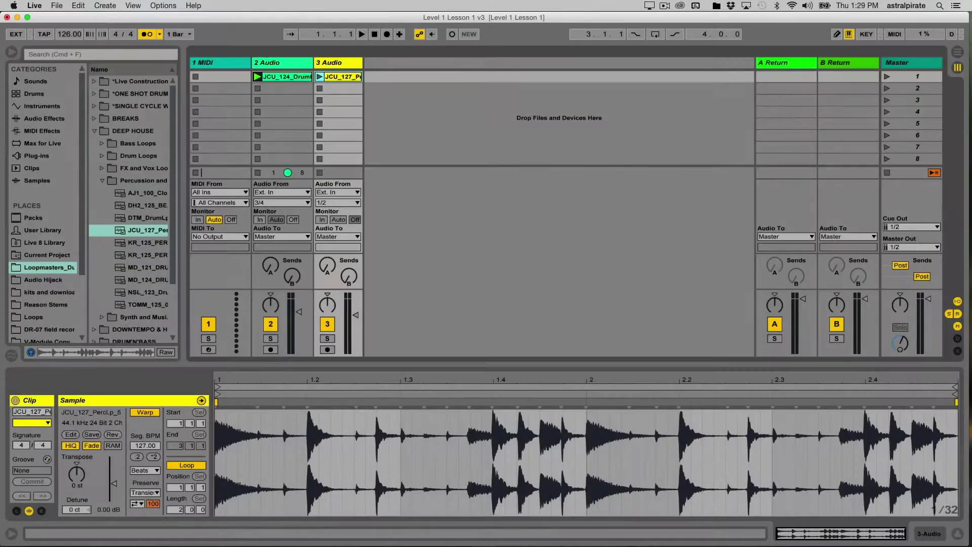
Play and stop the drum loop twice from the Session View to listen to it.
key("space")
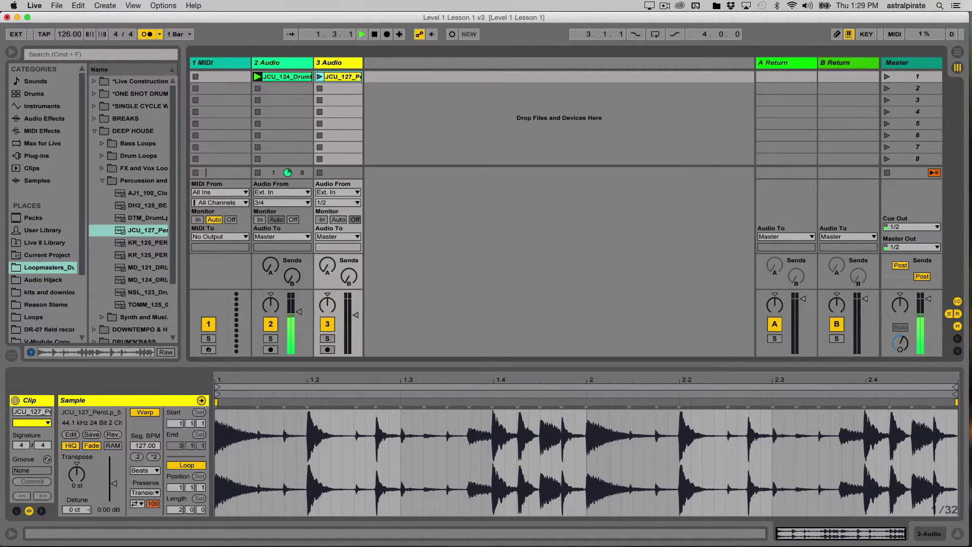
key("space")
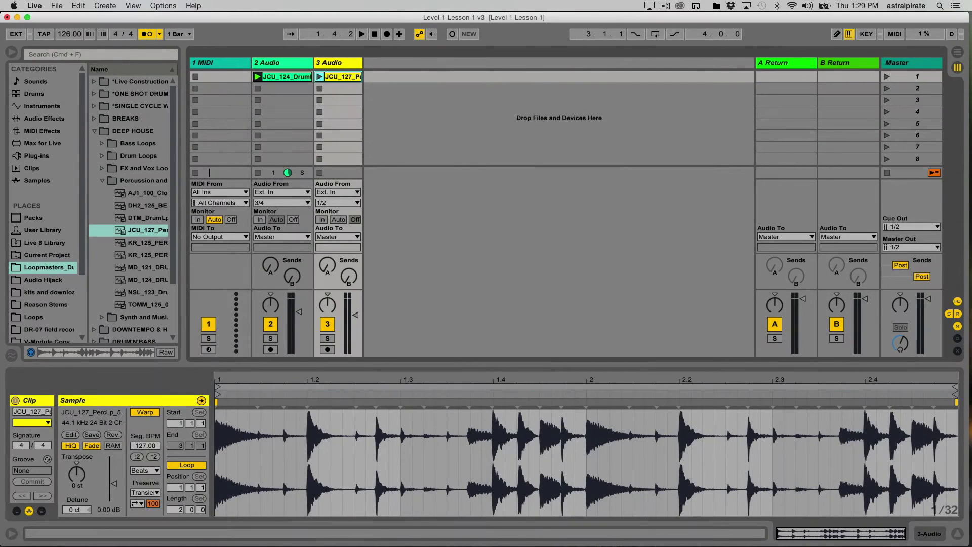
key("space")
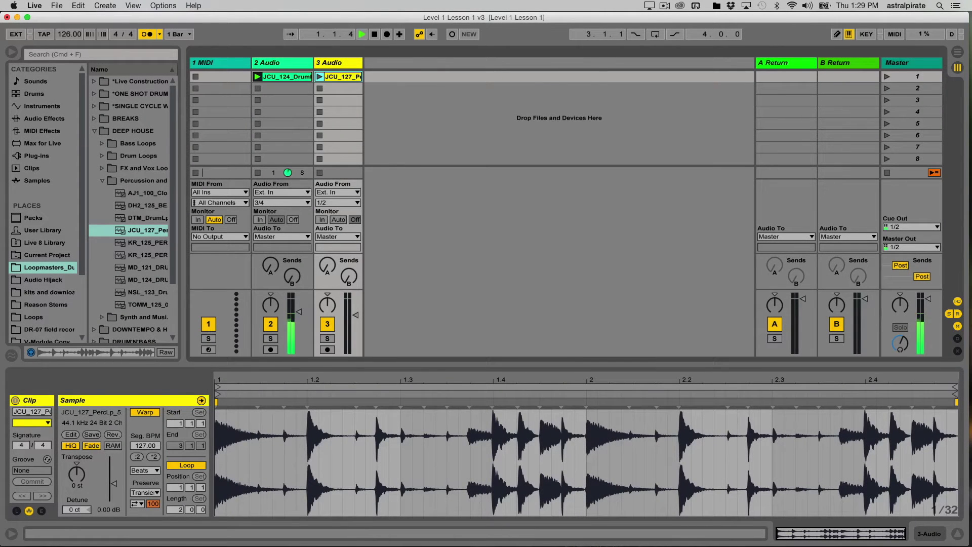
key("space")
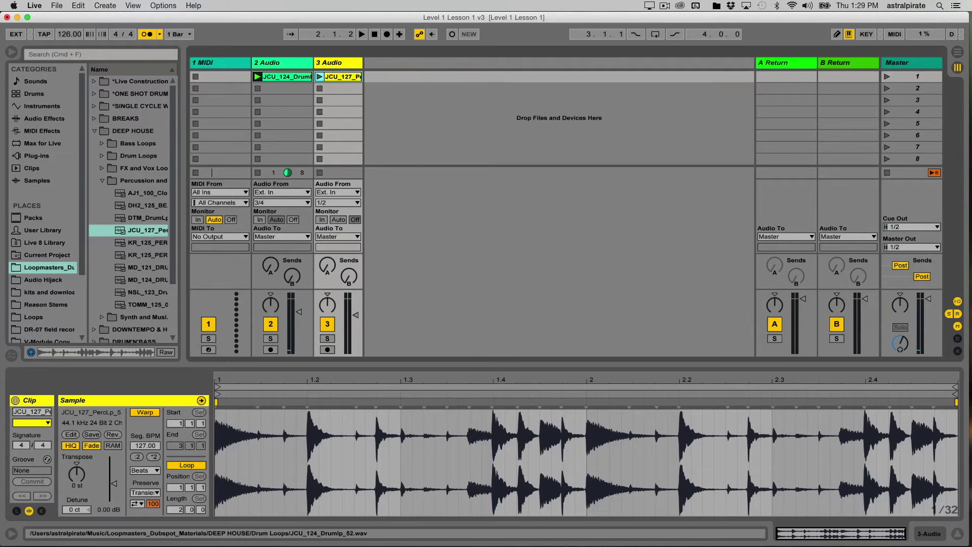
Stop the drum clip on the 2 Audio track, halt playback and check the Arrangement View's timeline.
left_click(282, 88)
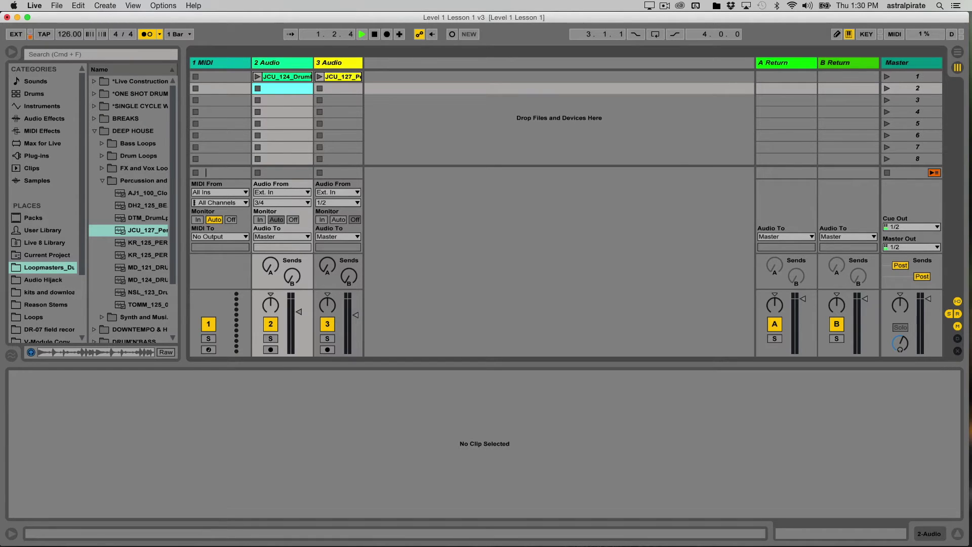
key("space")
key("Tab")
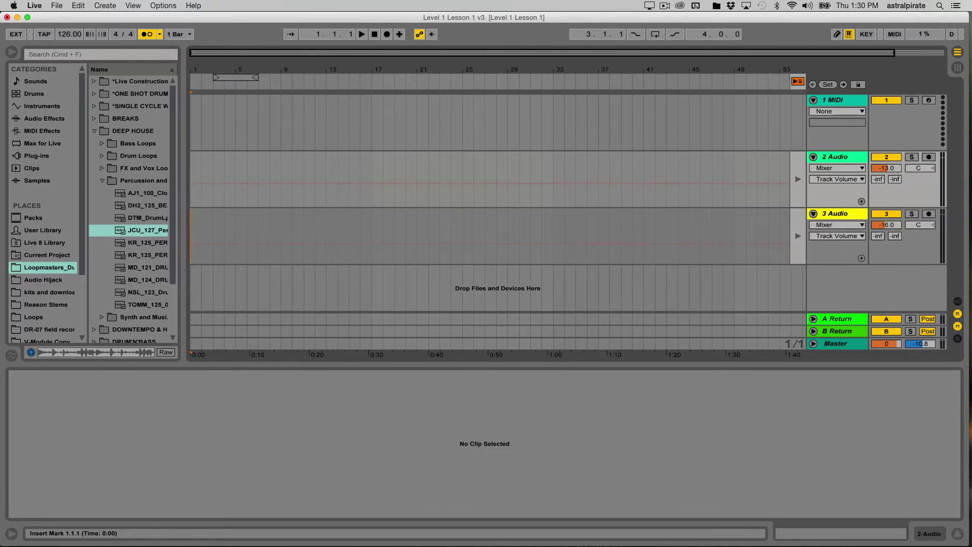
key("Tab")
Start recording the Session View performance into the arrangement with the JCU_124 drum clip playing.
left_click(287, 77)
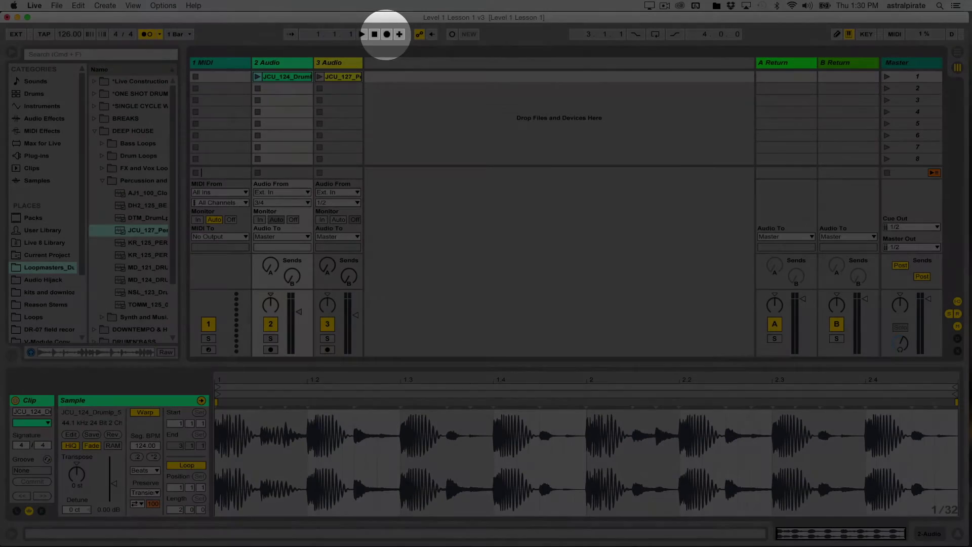
left_click(386, 33)
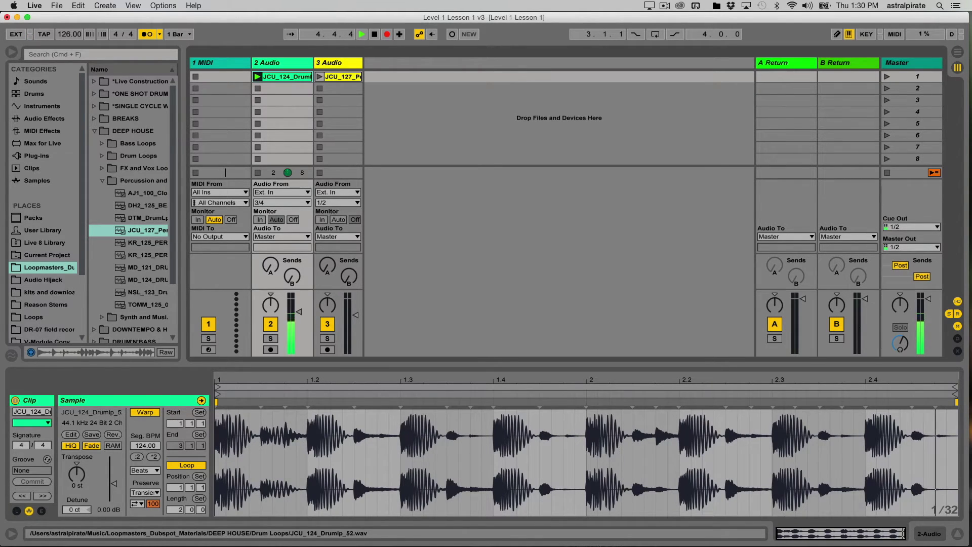
Launch the JCU_127 percussion clip on the 3 Audio track during recording and turn off the metronome.
key("Tab")
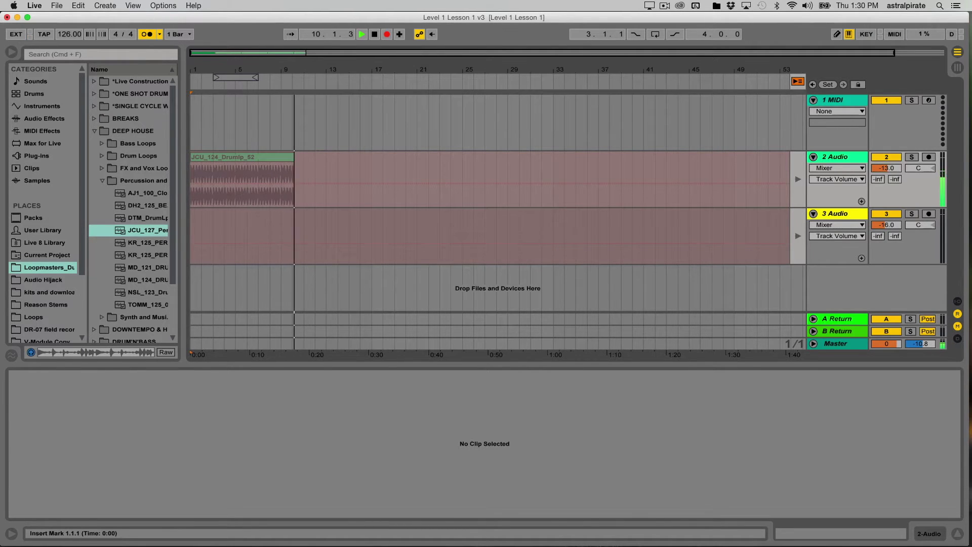
key("Tab")
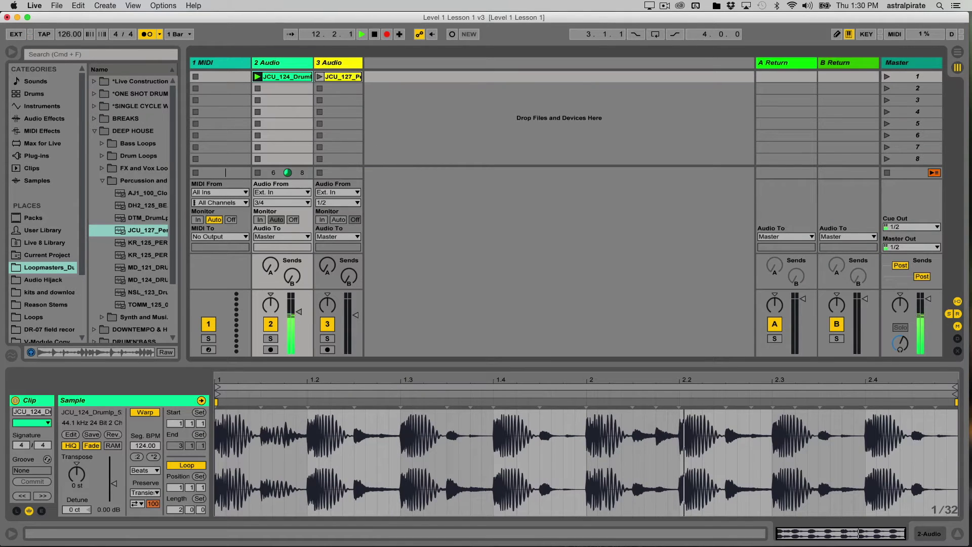
left_click(342, 77)
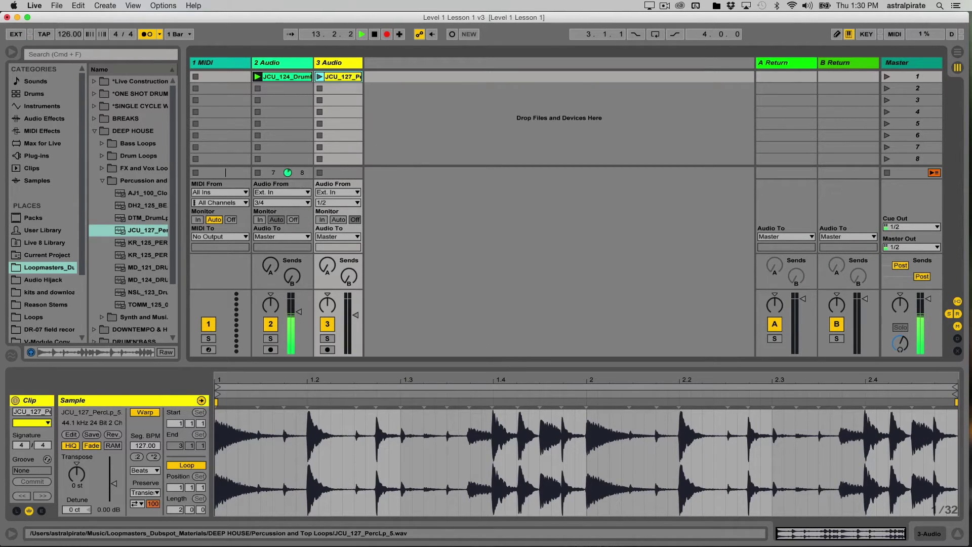
key("o")
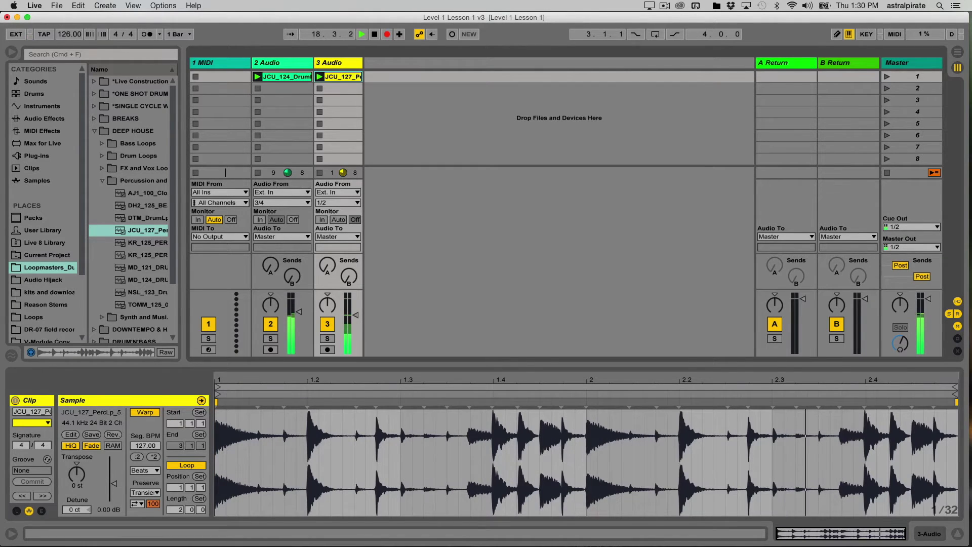
Finish recording the clip performance and play the Arrangement View's timeline from the beginning.
key("Tab")
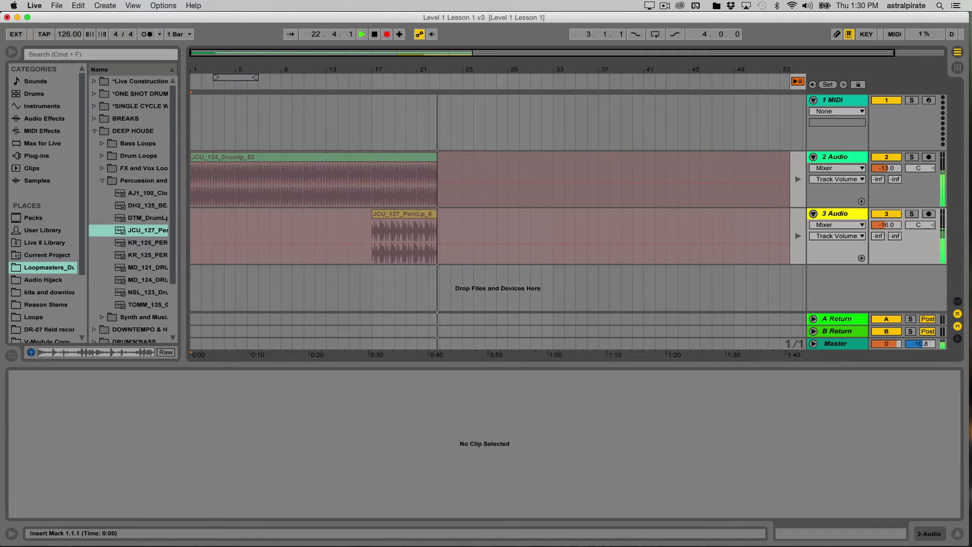
key("Tab")
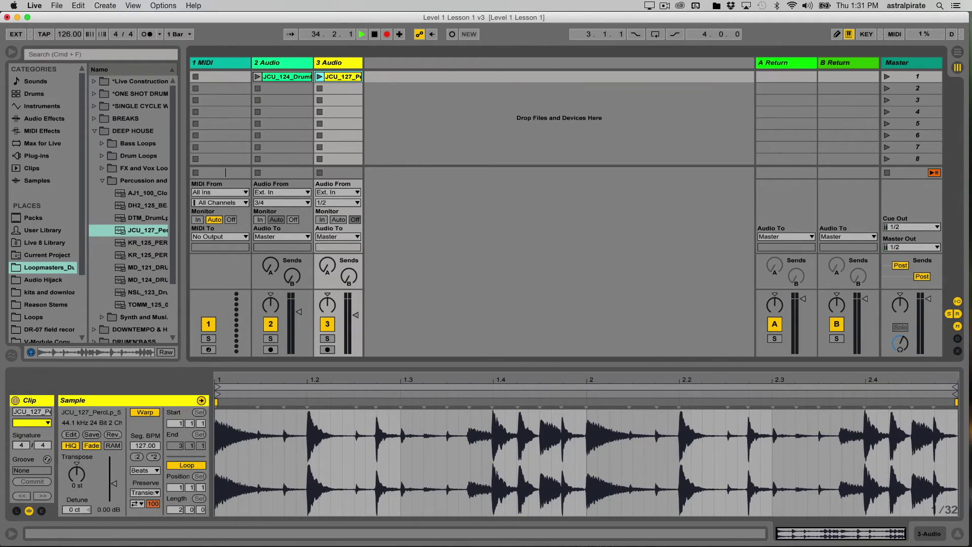
key("space")
key("Tab")
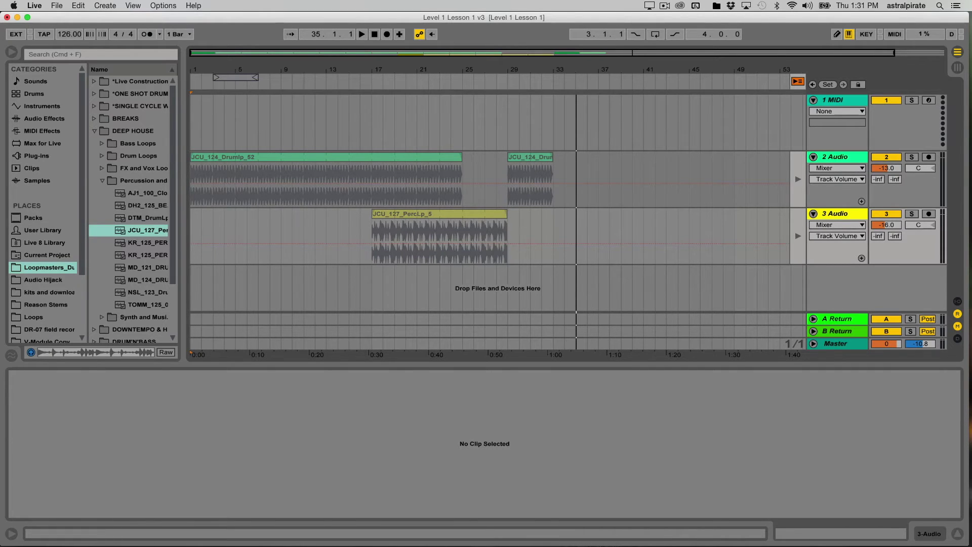
key("Home")
key("space")
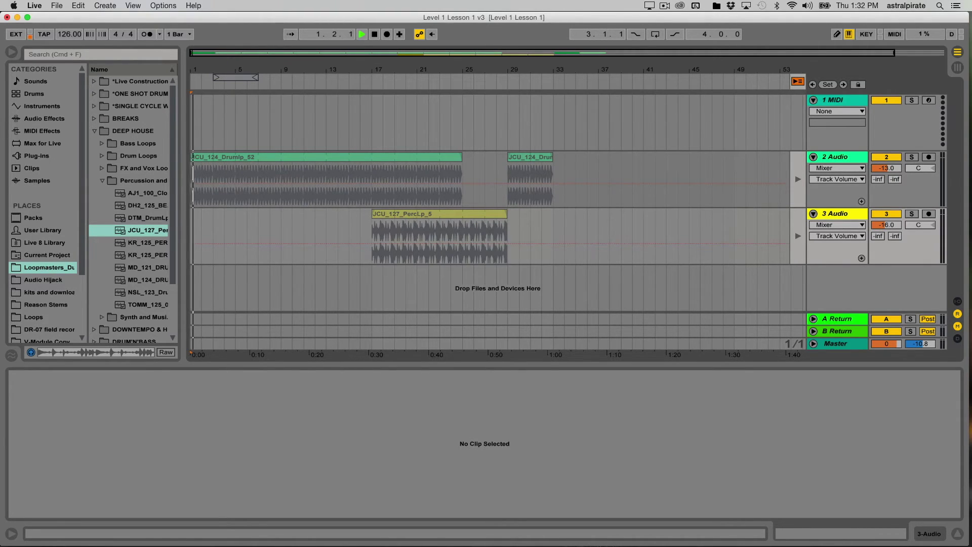
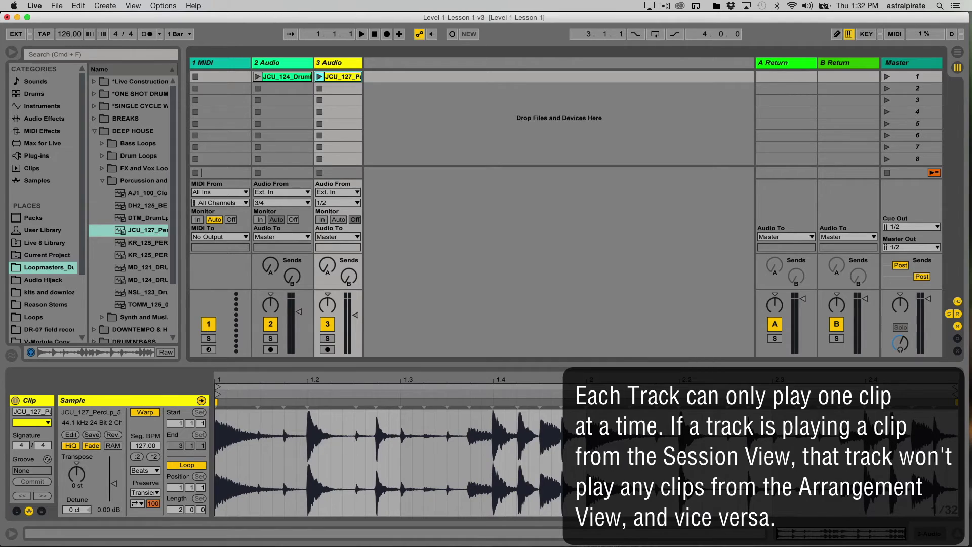
Examine the 1 MIDI, 2 Audio and 3 Audio tracks in the Session View, briefly comparing them with the Arrangement View.
left_click(286, 76)
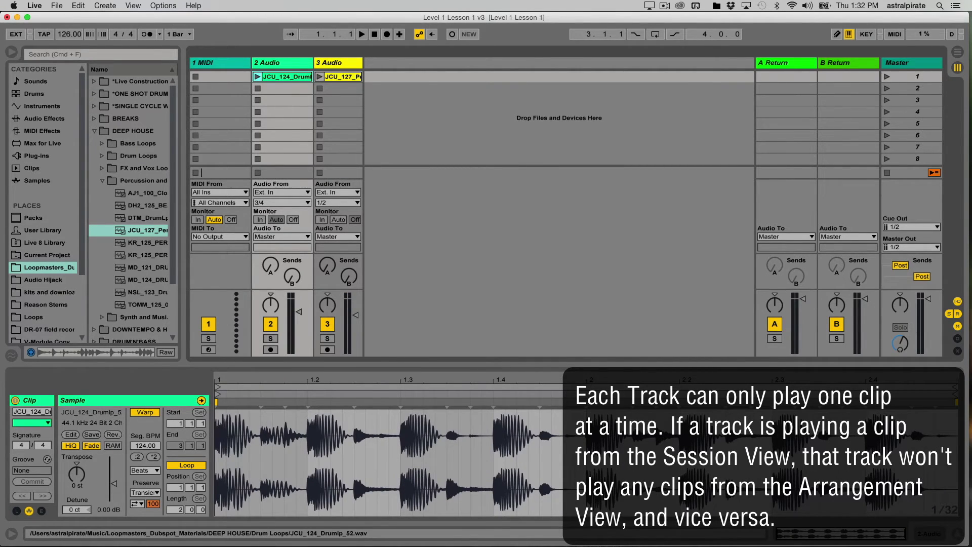
key("Tab")
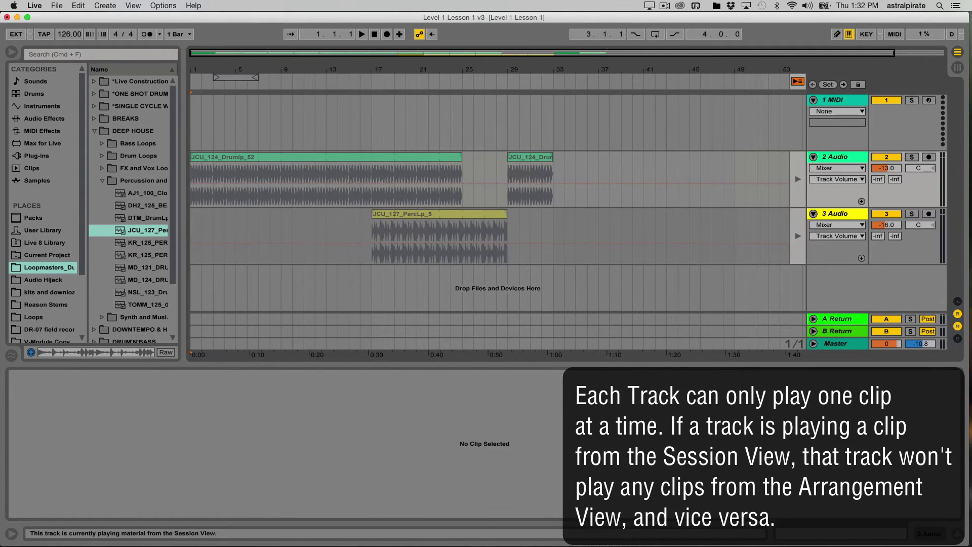
key("Tab")
left_click(220, 77)
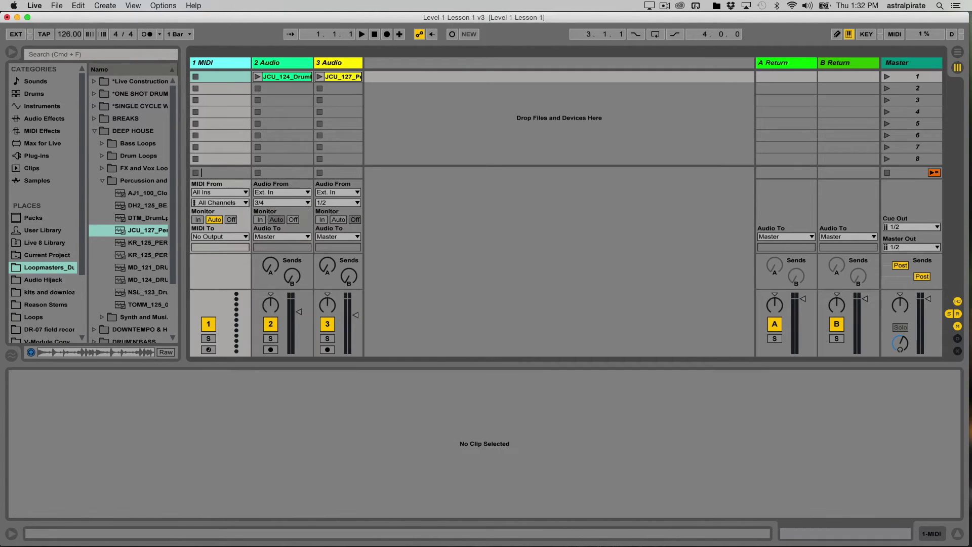
left_click(286, 76)
left_click(342, 77)
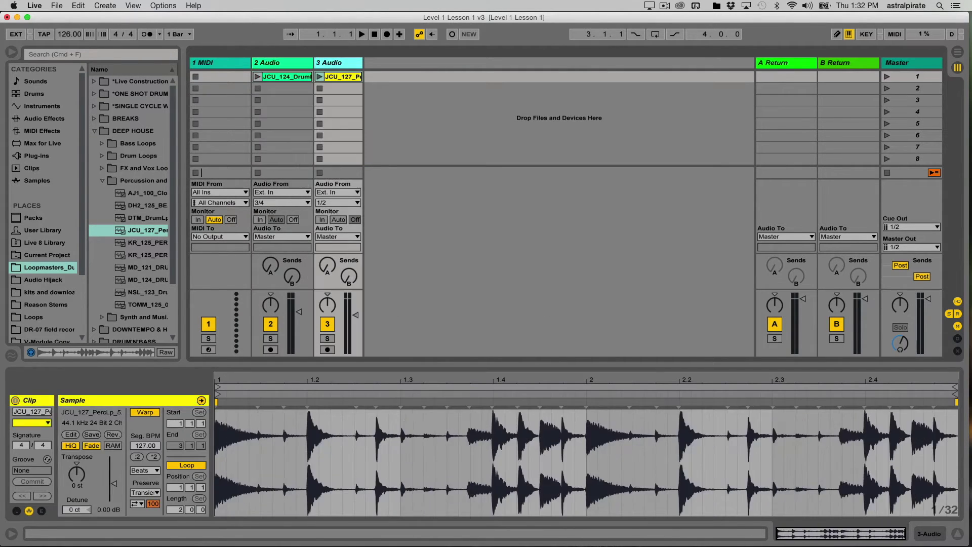
left_click(220, 77)
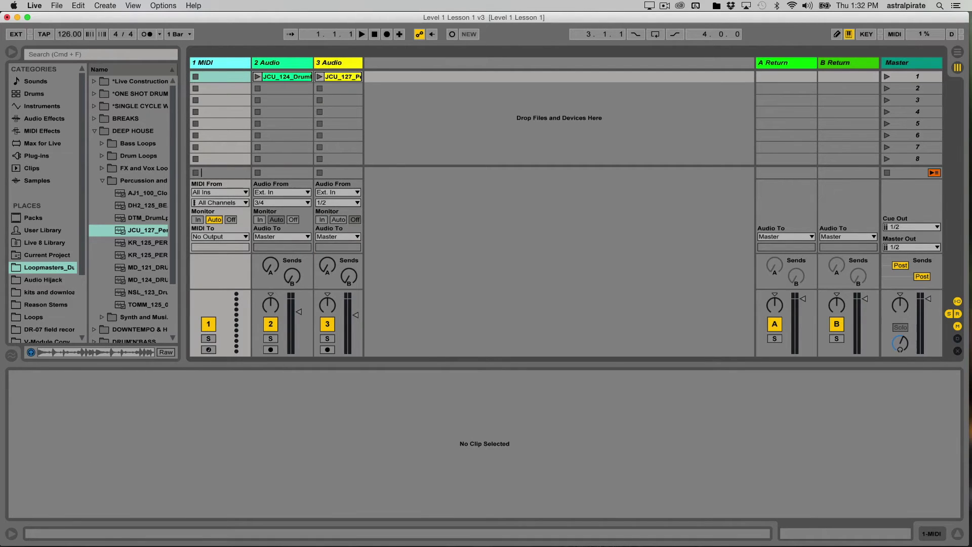
left_click(287, 77)
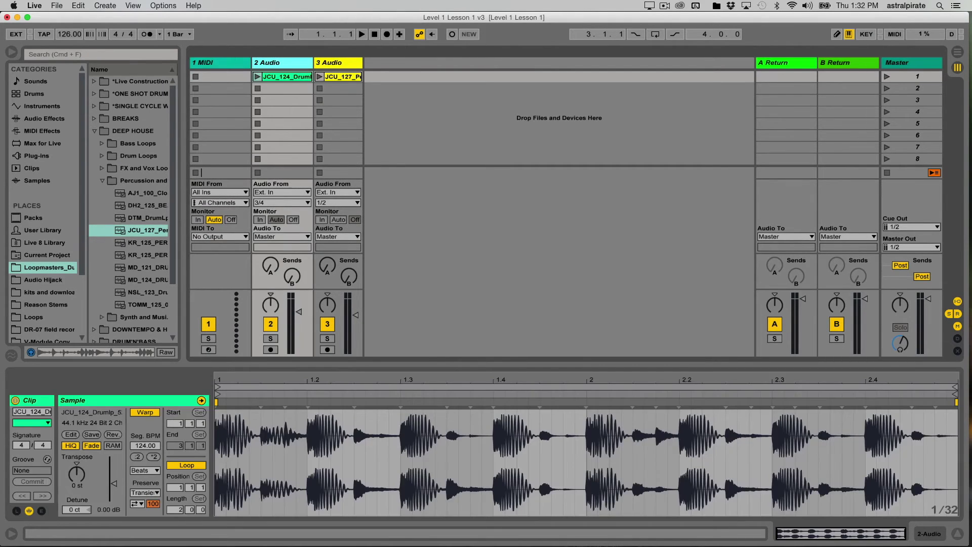
left_click(342, 76)
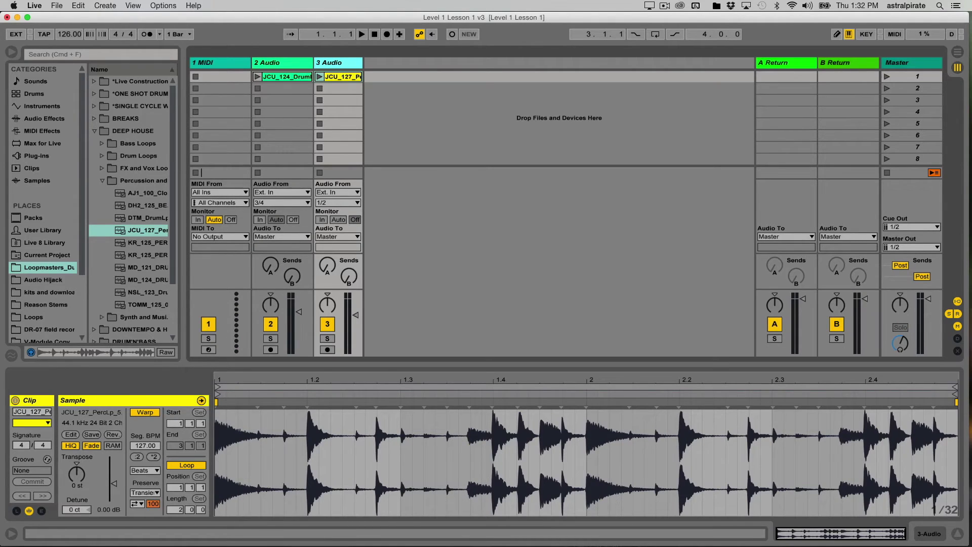
Examine the same three tracks in the Arrangement View and compare their layout with the Session View.
key("Tab")
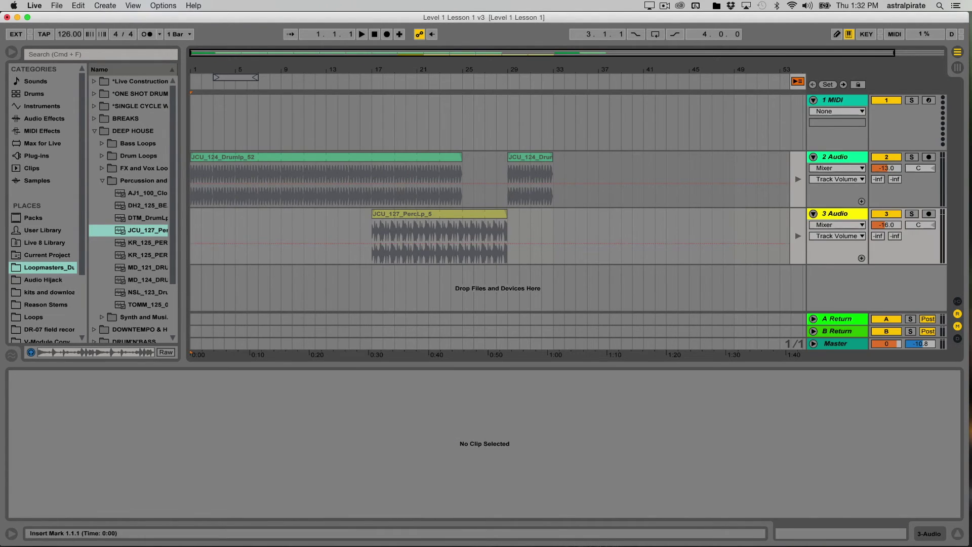
left_click(837, 99)
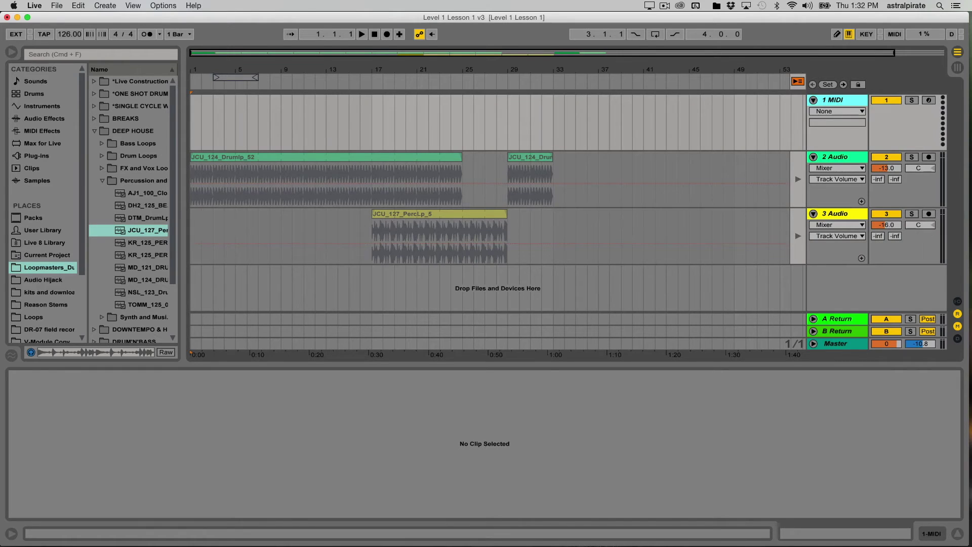
left_click(837, 157)
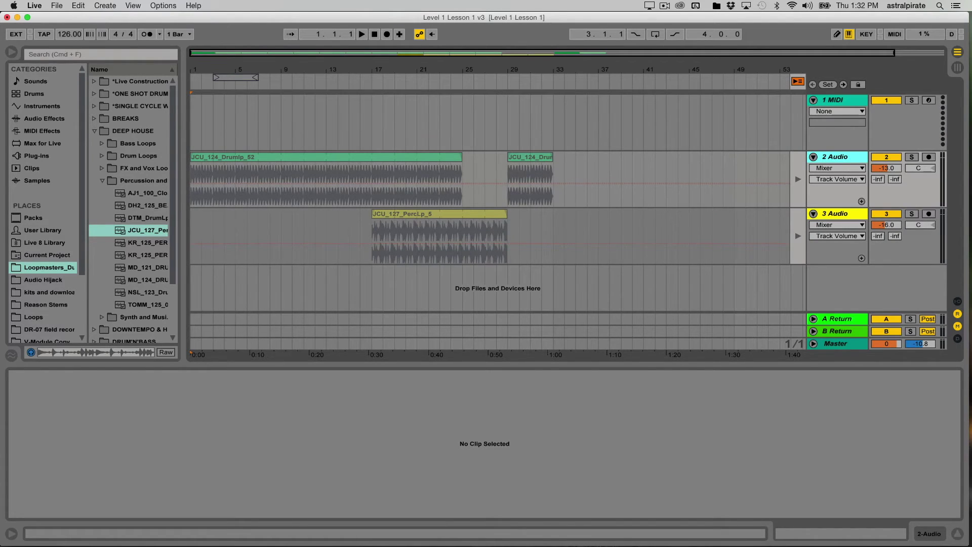
left_click(837, 213)
key("Tab")
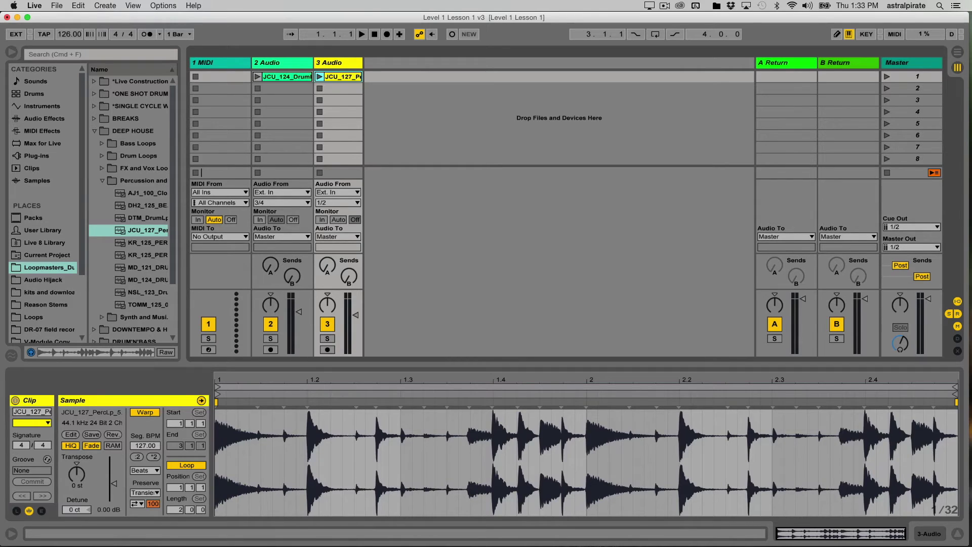
key("Tab")
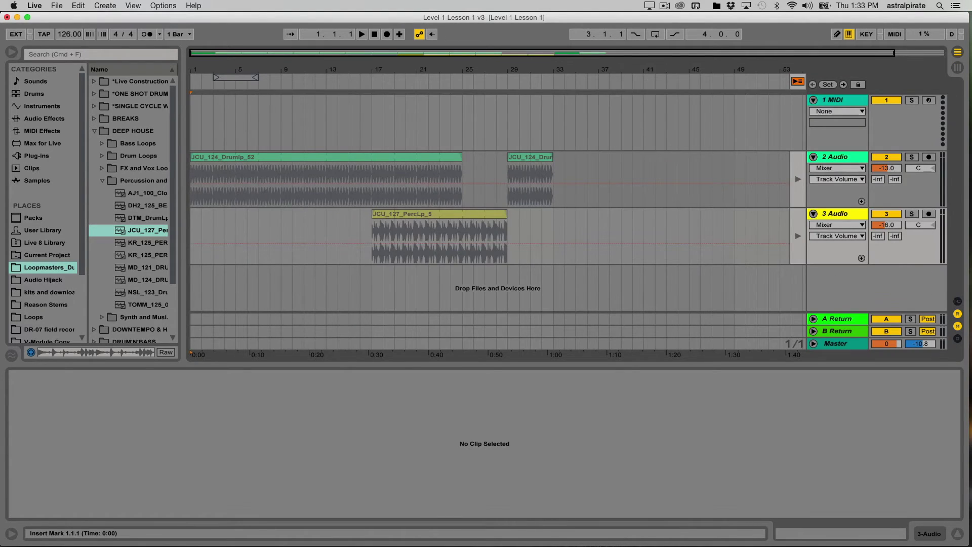
Return all tracks to arrangement playback and play the recorded clips from the start of the timeline.
left_click(837, 157)
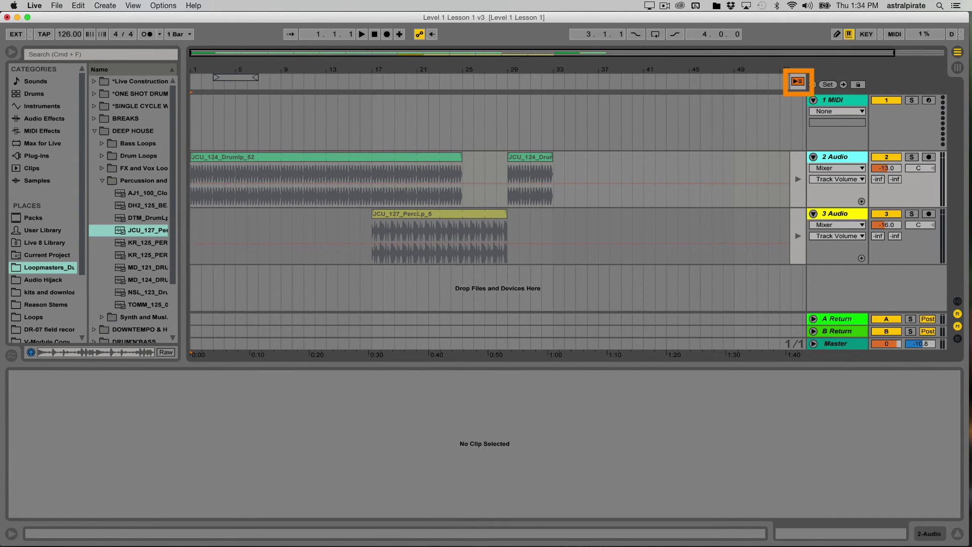
key("F10")
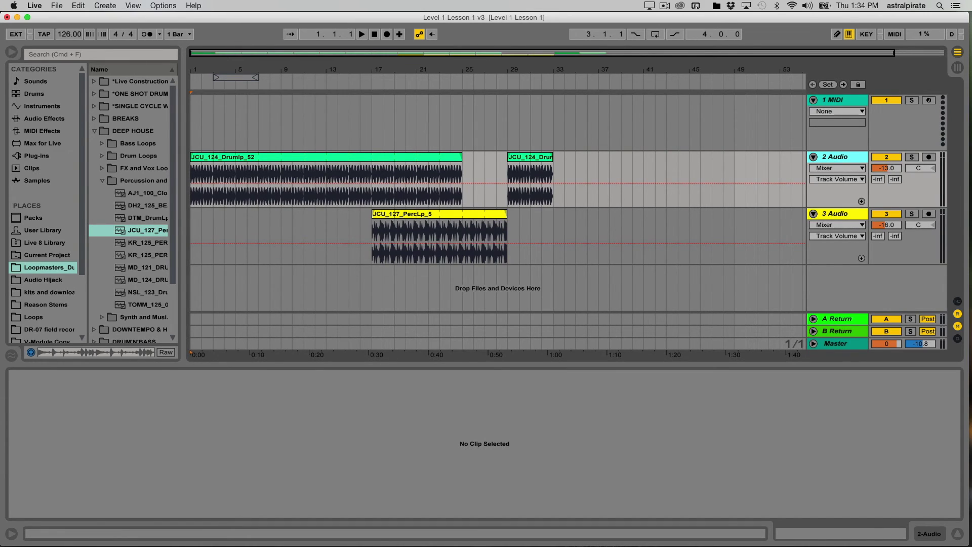
key("space")
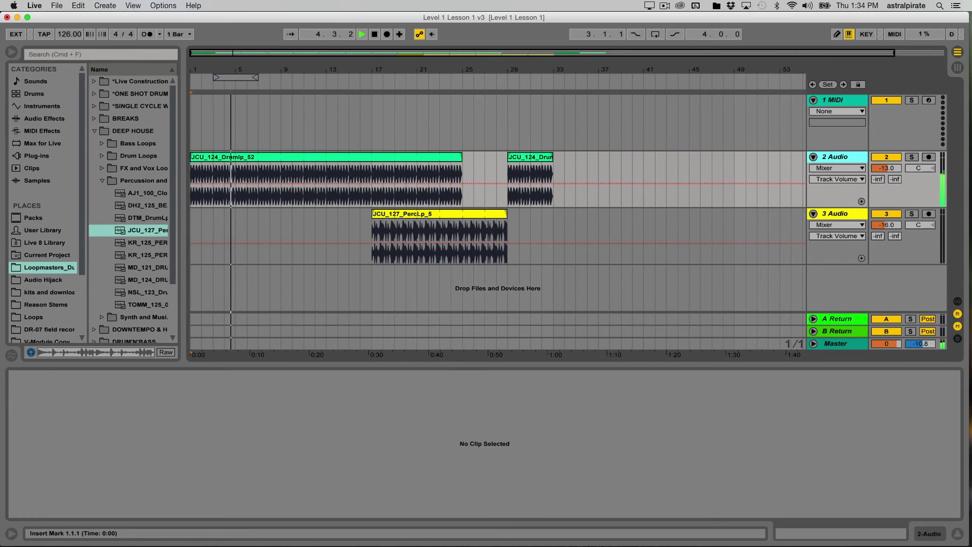
Launch the JCU_124 drum clip on the 2 Audio track in the Session View while the arrangement plays.
key("Tab")
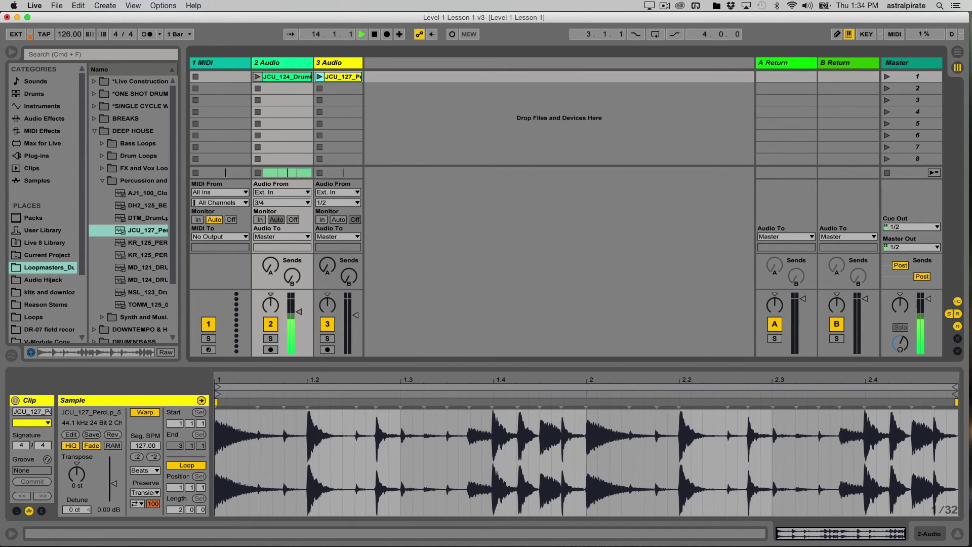
left_click(287, 76)
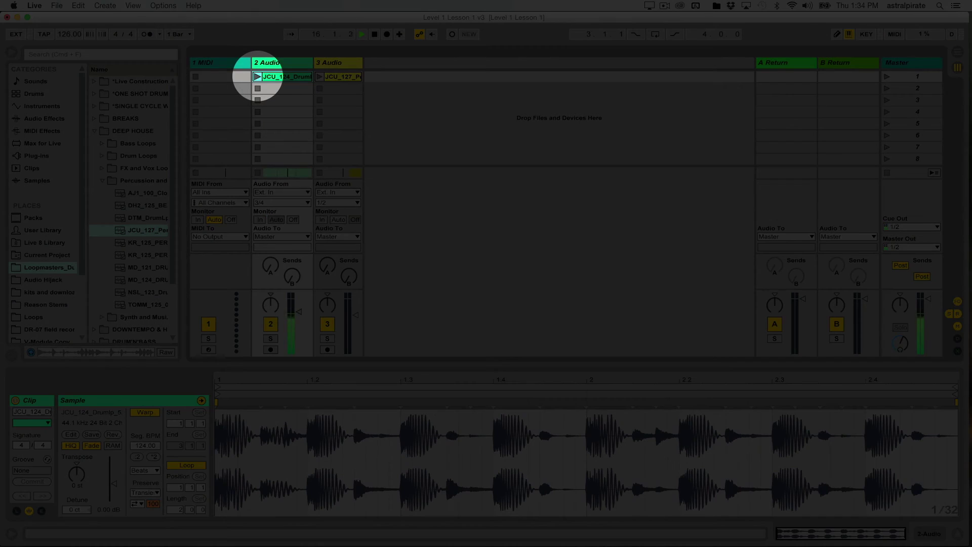
left_click(257, 77)
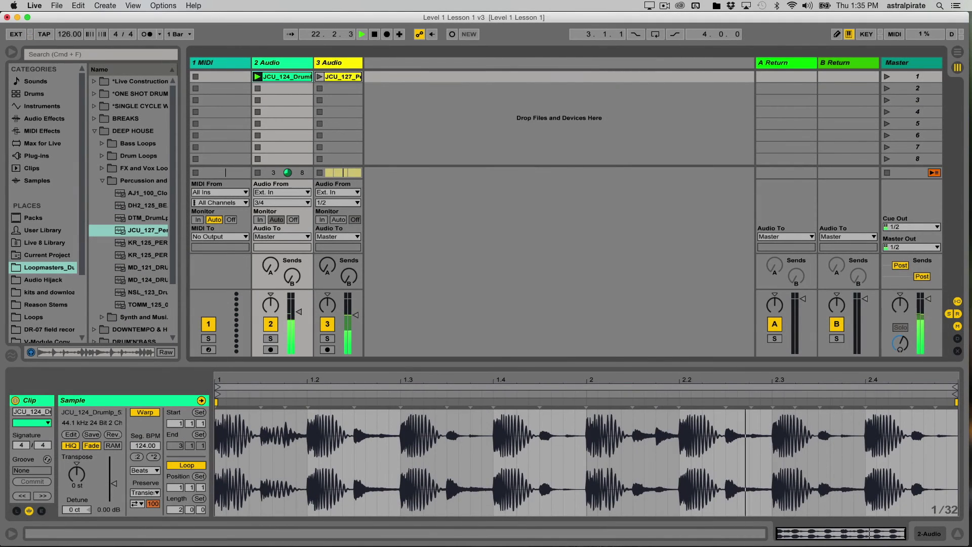
Compare the playback source of the 2 Audio and 3 Audio tracks in both views, ending in the Arrangement View.
key("Tab")
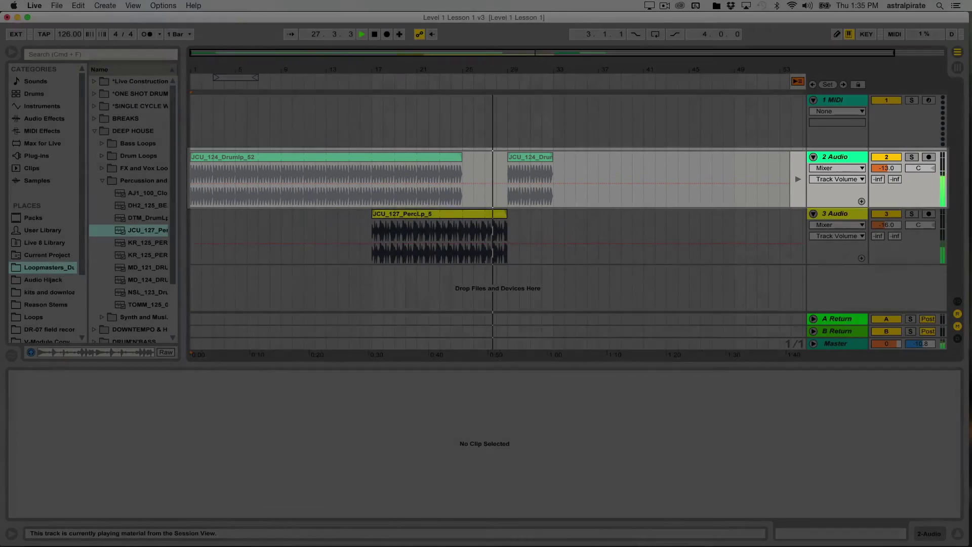
key("Tab")
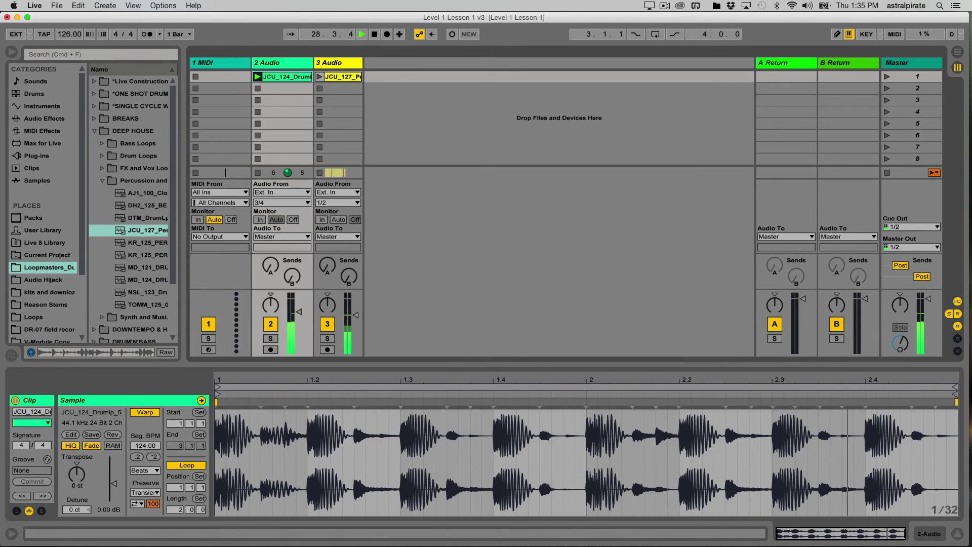
key("Tab")
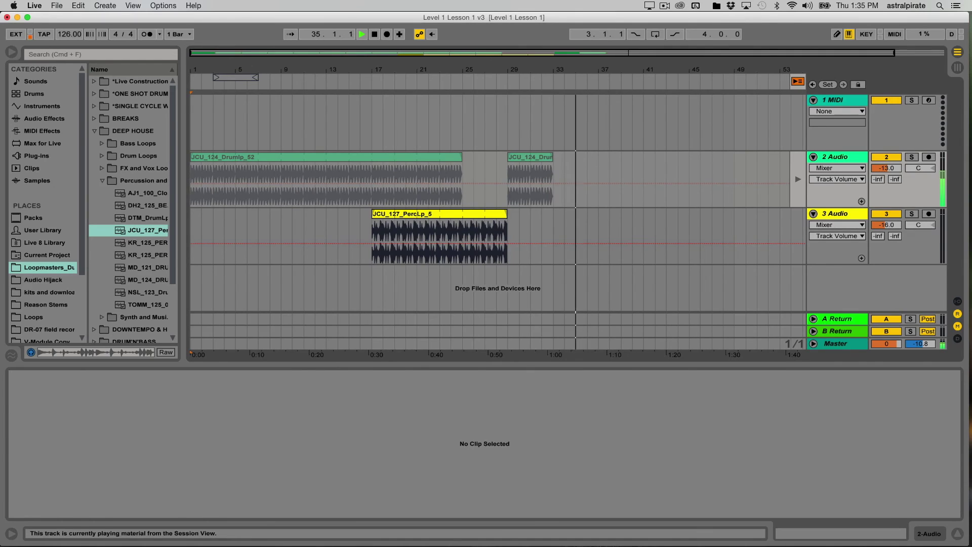
key("Tab")
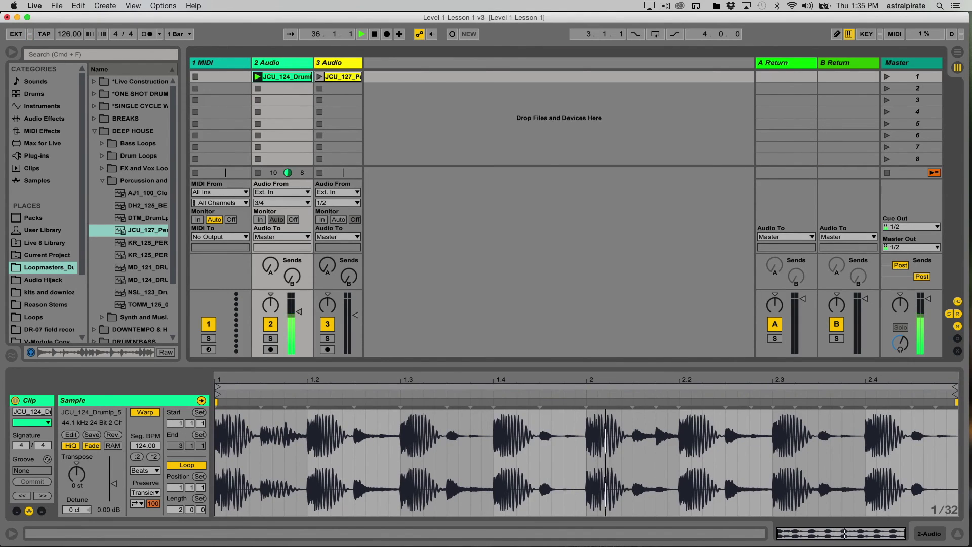
key("Tab")
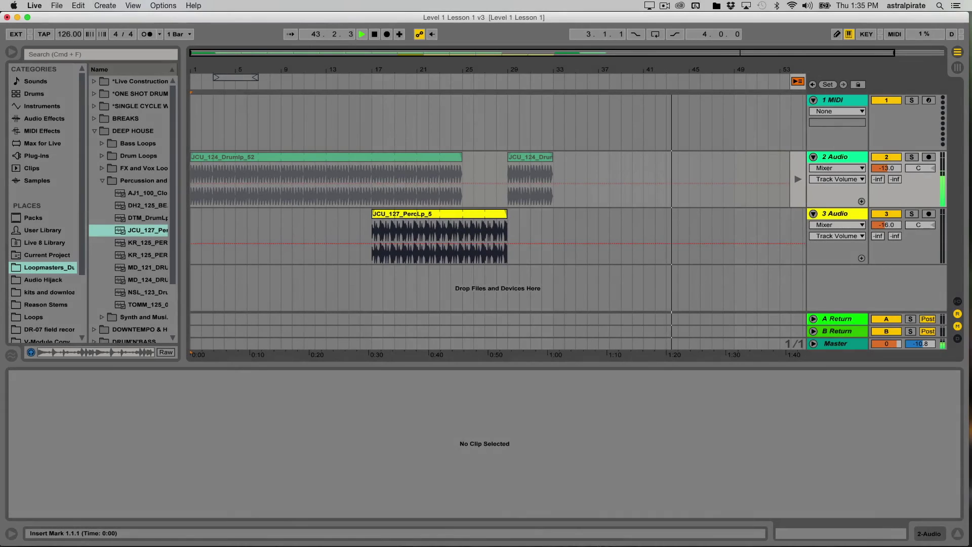
Return only the 2 Audio track to arrangement playback and stop the transport.
left_click(799, 178)
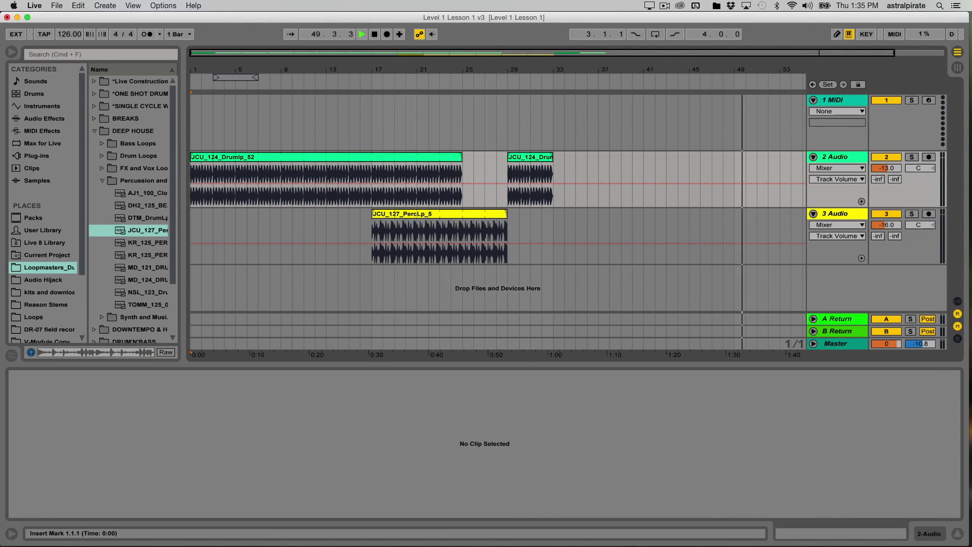
key("space")
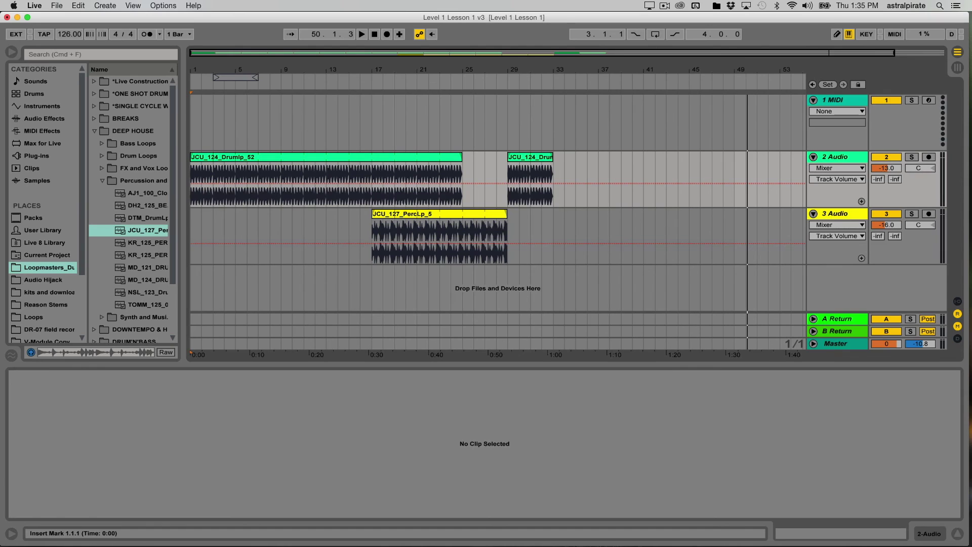
Compare the 2 Audio track's Session View clip slot with its recorded arrangement clips, ending in the Arrangement View.
key("Tab")
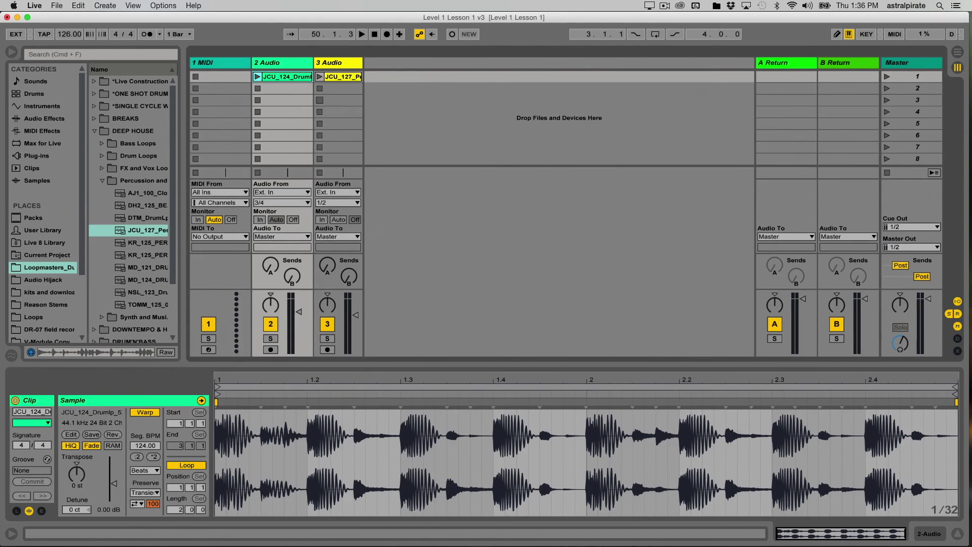
key("Tab")
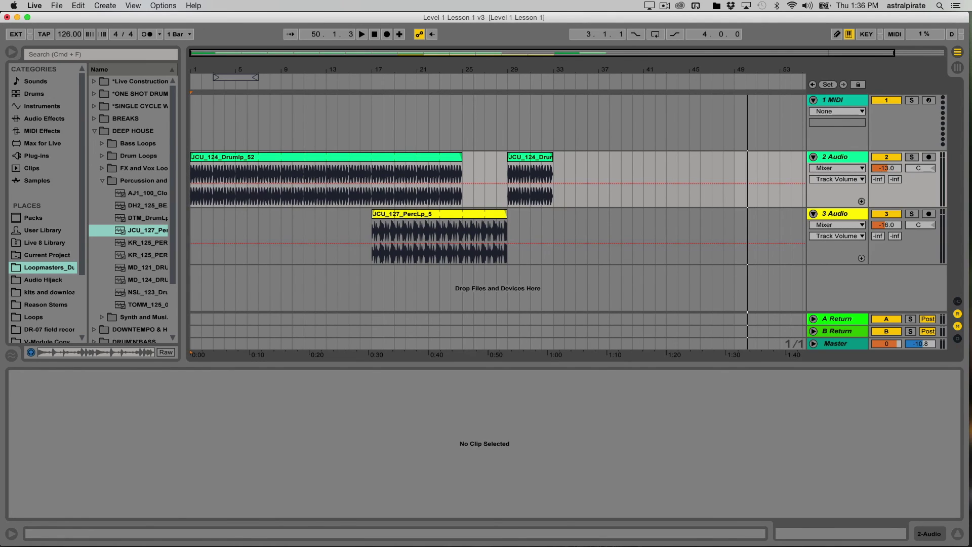
left_click(837, 156)
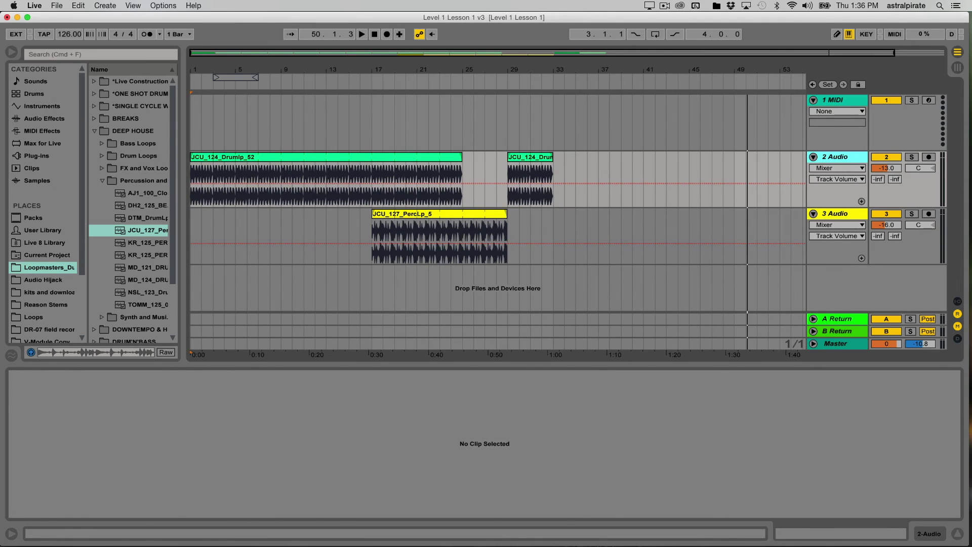
key("Tab")
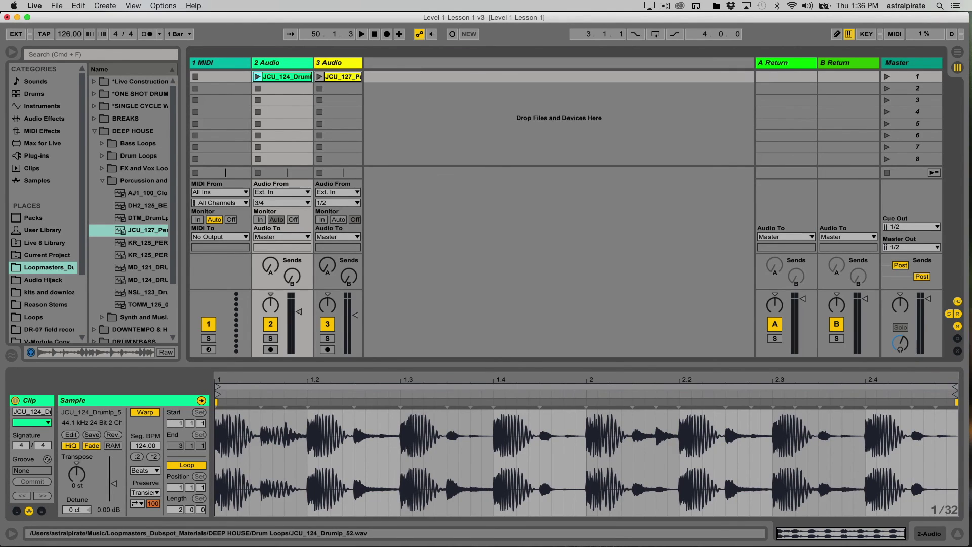
key("Tab")
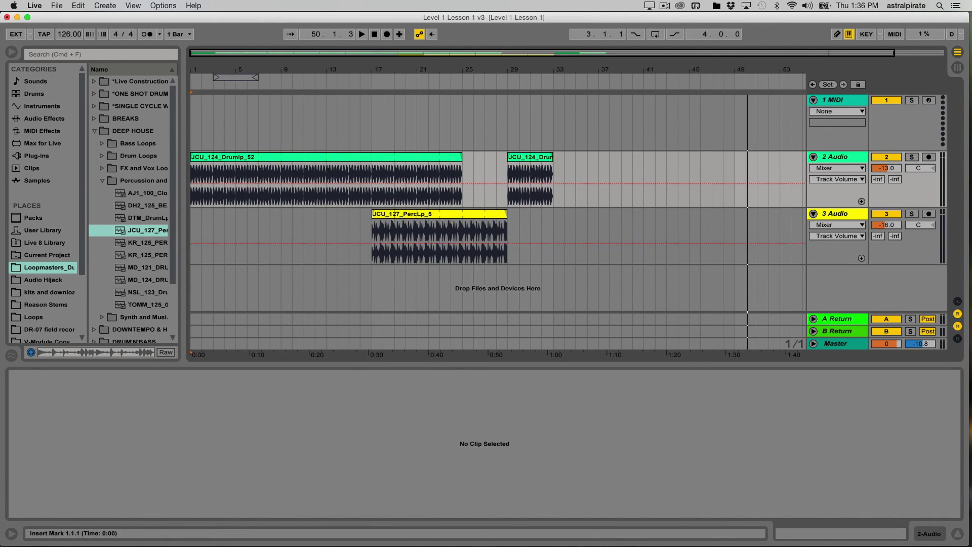